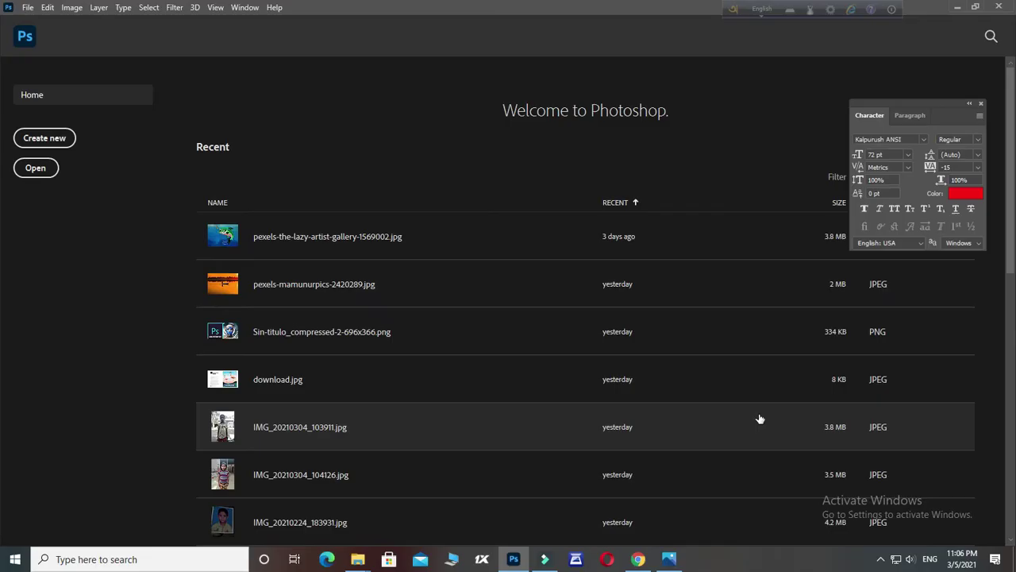
- Open the woven reference image images.jpg
{"action": "left_click", "coordinate": [30, 8]}
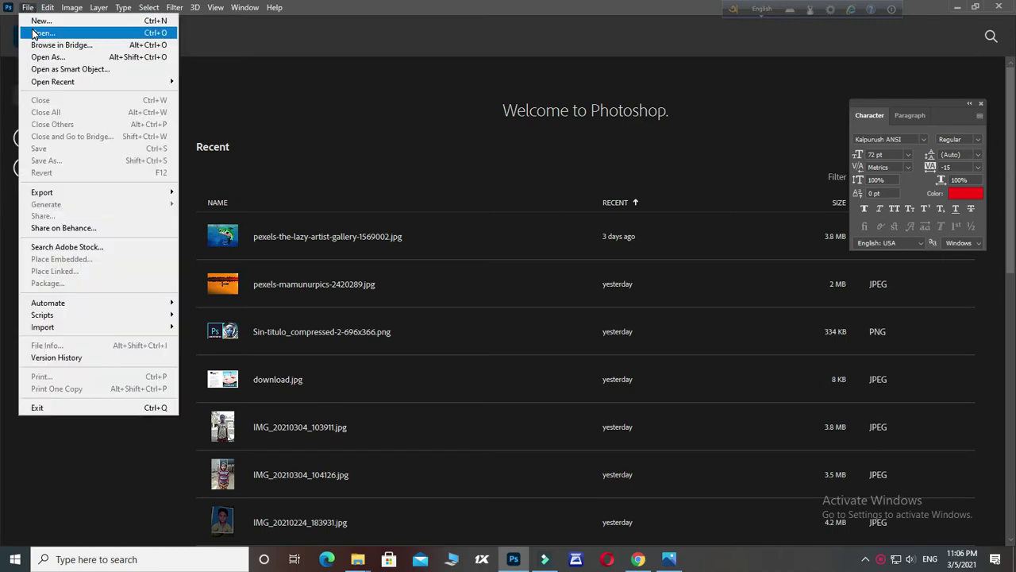
{"action": "left_click", "coordinate": [35, 33]}
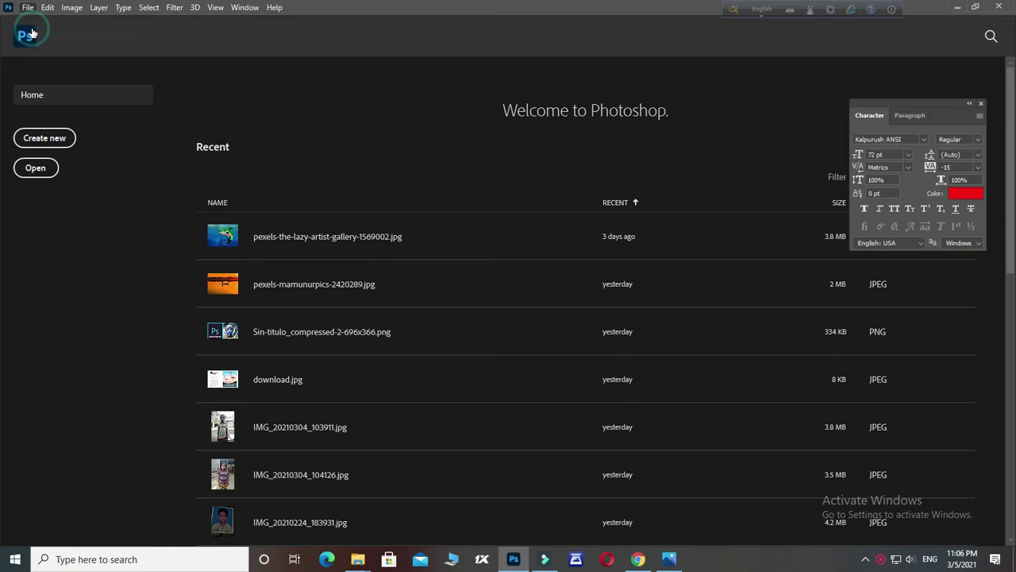
{"action": "left_click", "coordinate": [303, 107]}
{"action": "left_click", "coordinate": [400, 306]}
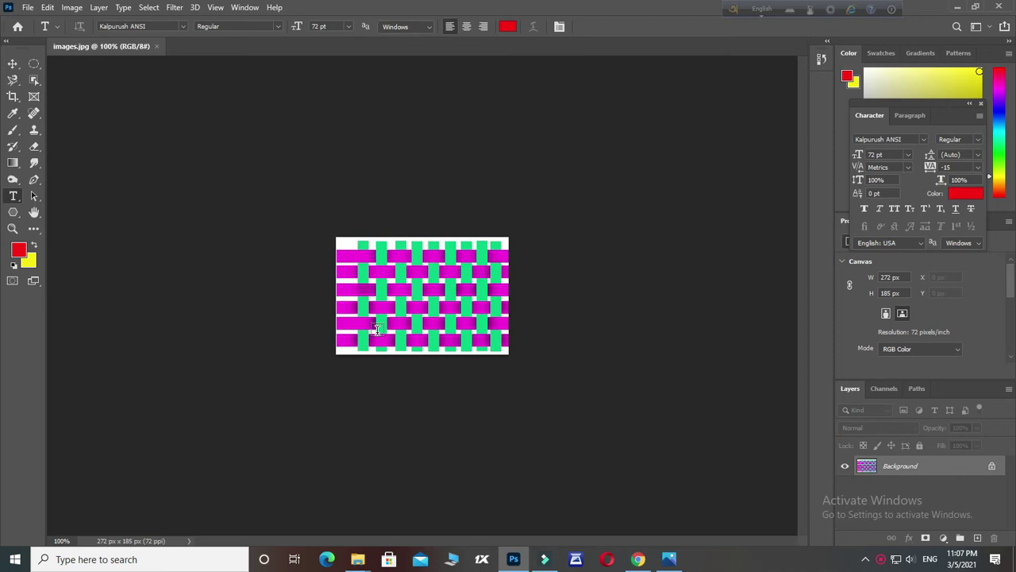
{"action": "left_click", "coordinate": [881, 557]}
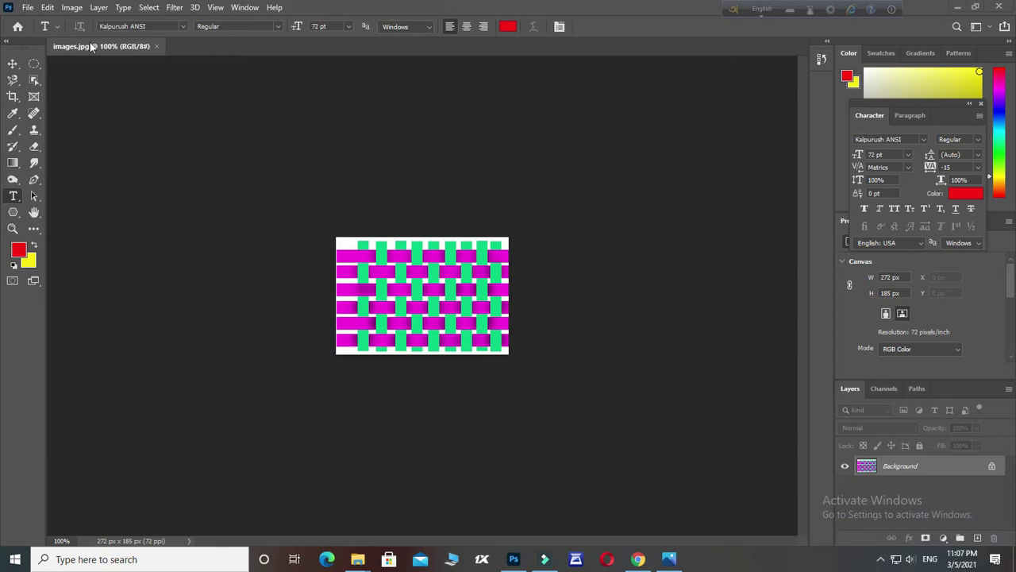
- Create a new Default Photoshop Size document, 2100 × 1500 px at 300 ppi
{"action": "left_click", "coordinate": [30, 8]}
{"action": "left_click", "coordinate": [33, 20]}
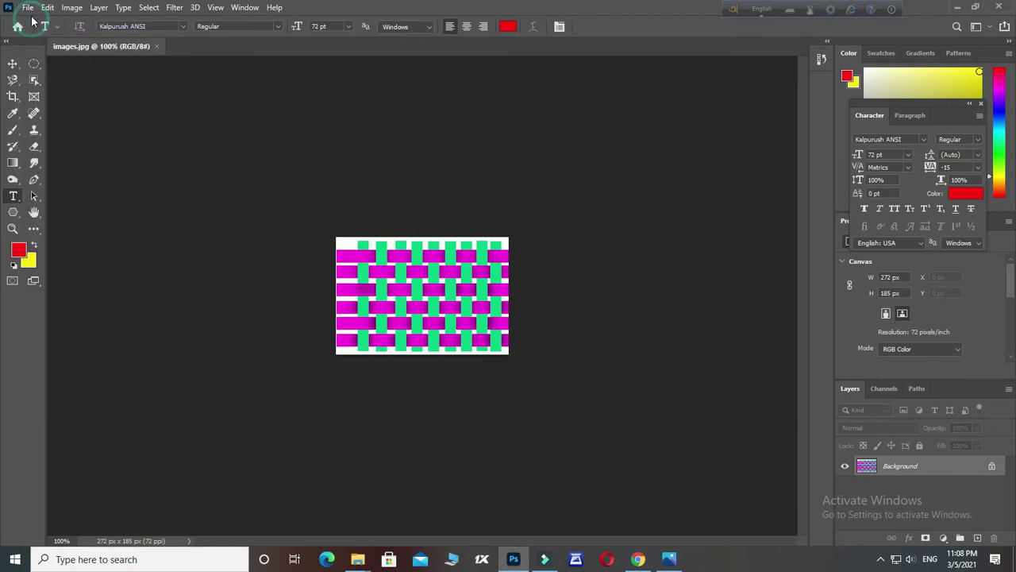
{"action": "double_click", "coordinate": [231, 191]}
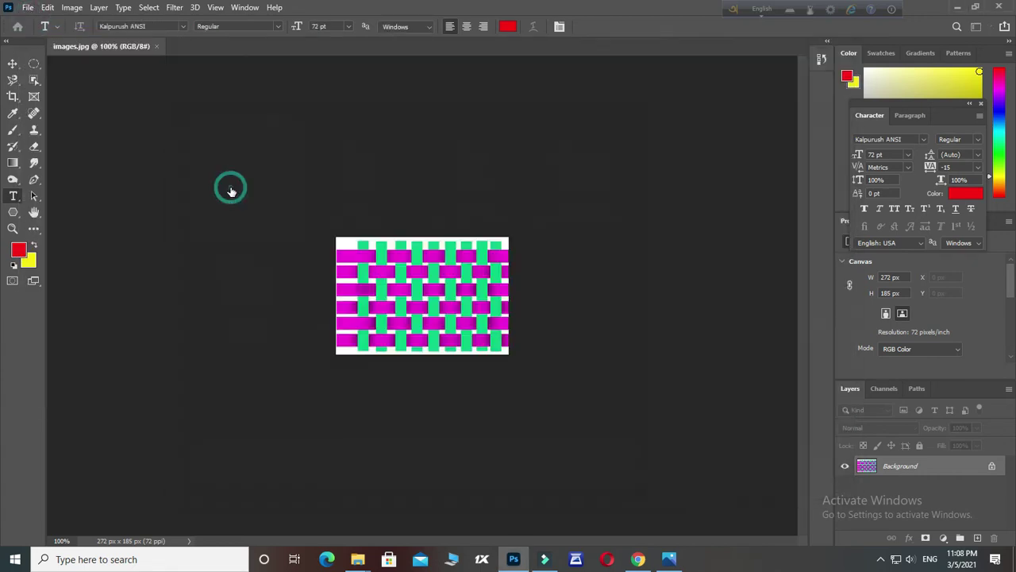
{"action": "key", "text": "v"}
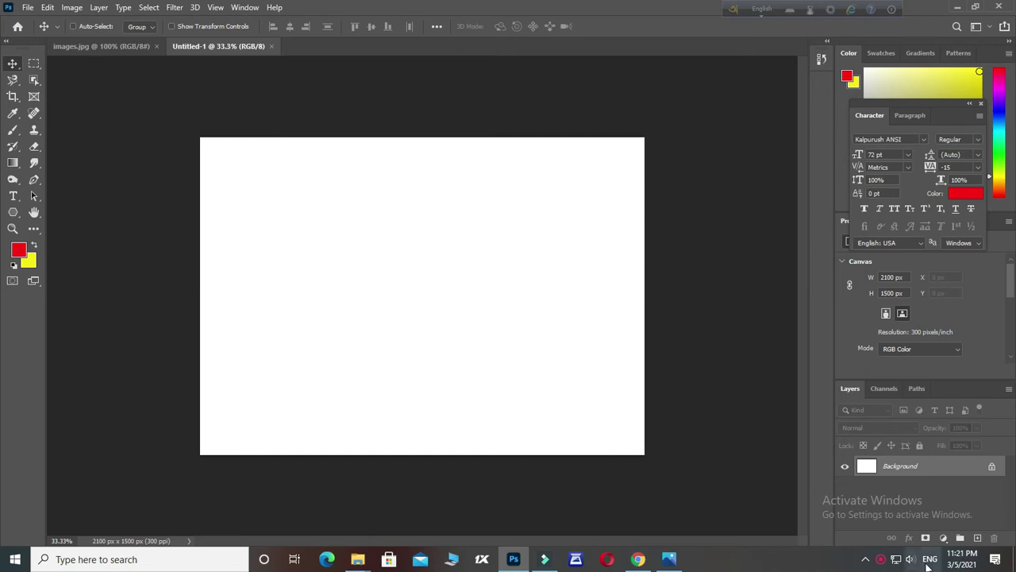
- On a new layer, fill a thin full-width band near the top with red, then deselect
{"action": "left_click", "coordinate": [977, 538]}
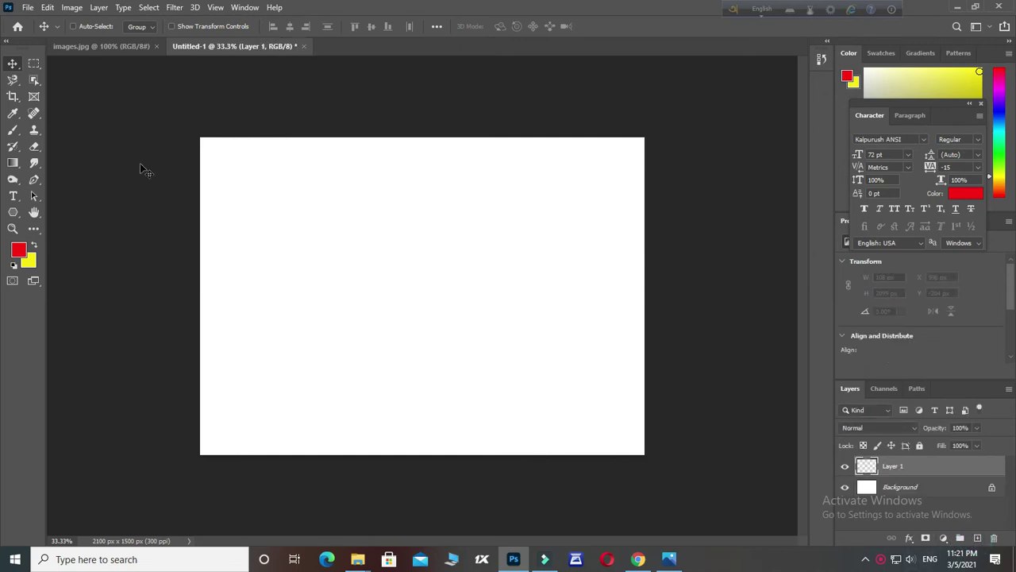
{"action": "left_click", "coordinate": [34, 67]}
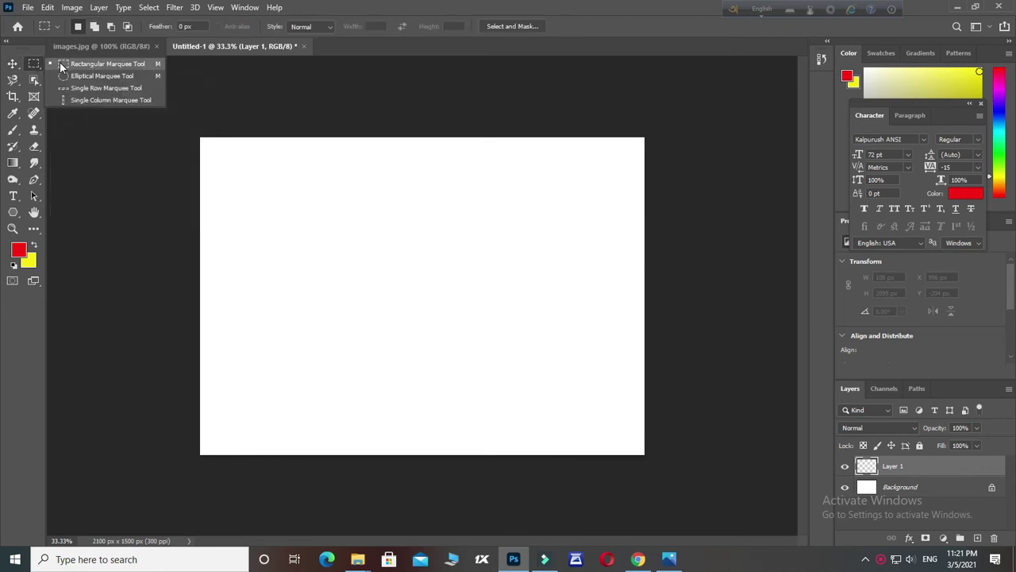
{"action": "left_click", "coordinate": [61, 67]}
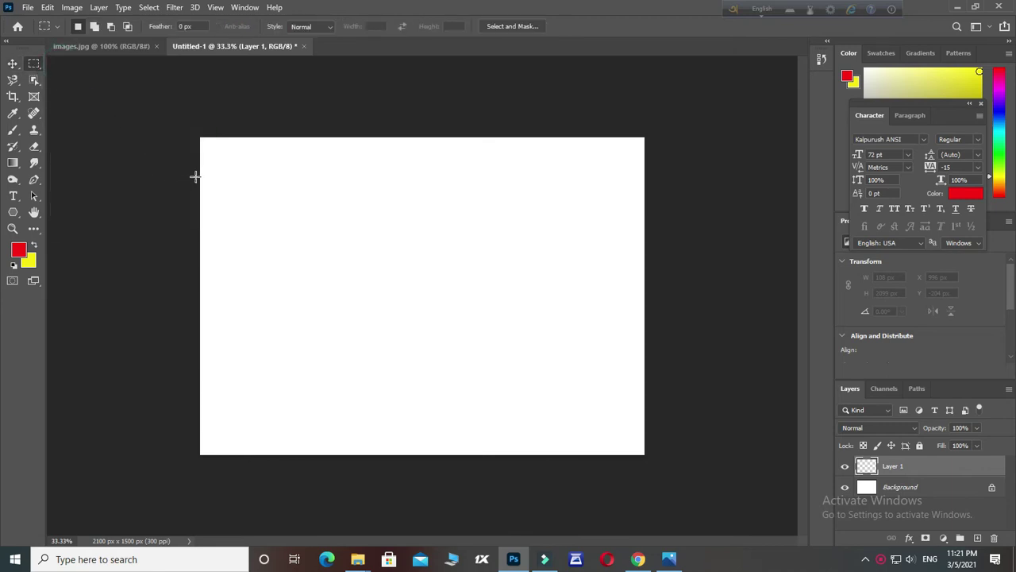
{"action": "left_click_drag", "start_coordinate": [199, 174], "coordinate": [643, 199]}
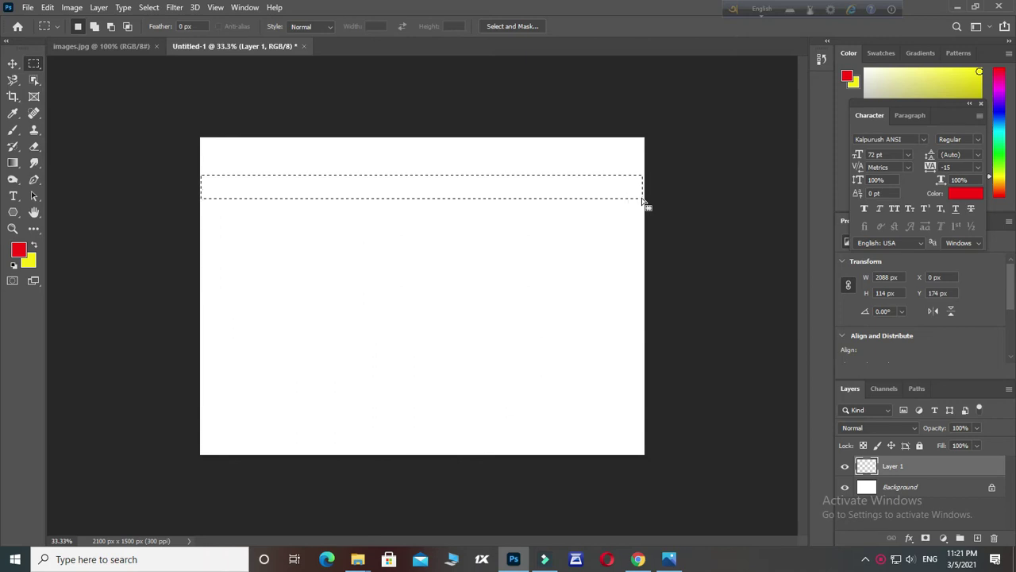
{"action": "key", "text": "alt+BackSpace"}
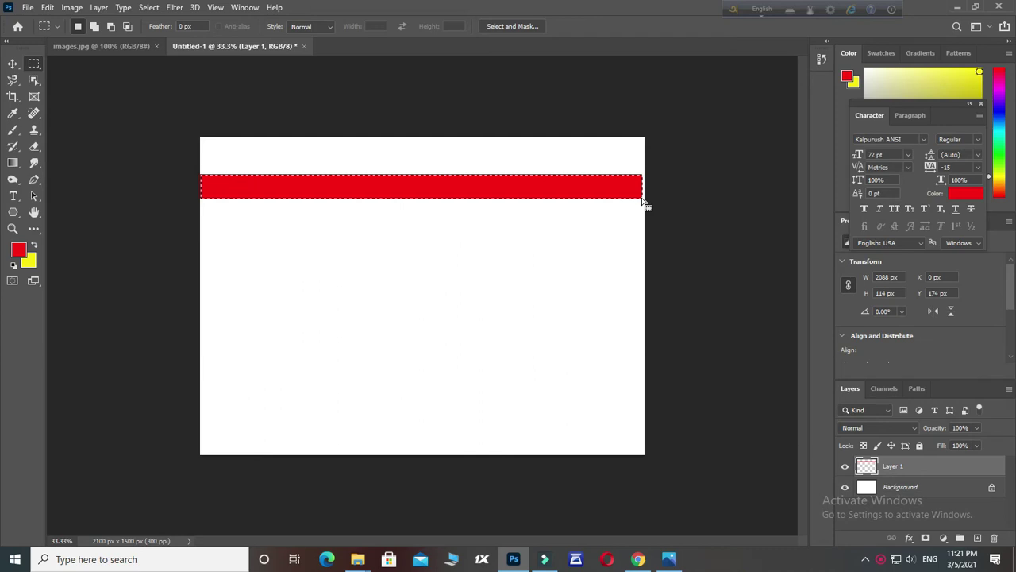
{"action": "key", "text": "ctrl+d"}
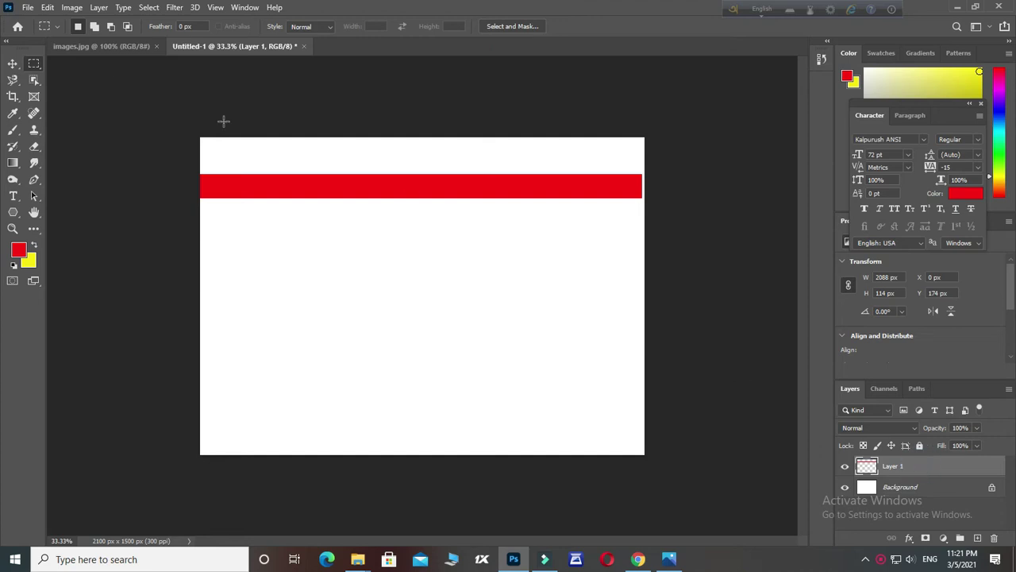
- Duplicate the red stripe downward into stacked copies and rotate the lowest copy 90° to vertical
{"action": "left_click", "coordinate": [13, 64]}
{"action": "left_click", "coordinate": [62, 63]}
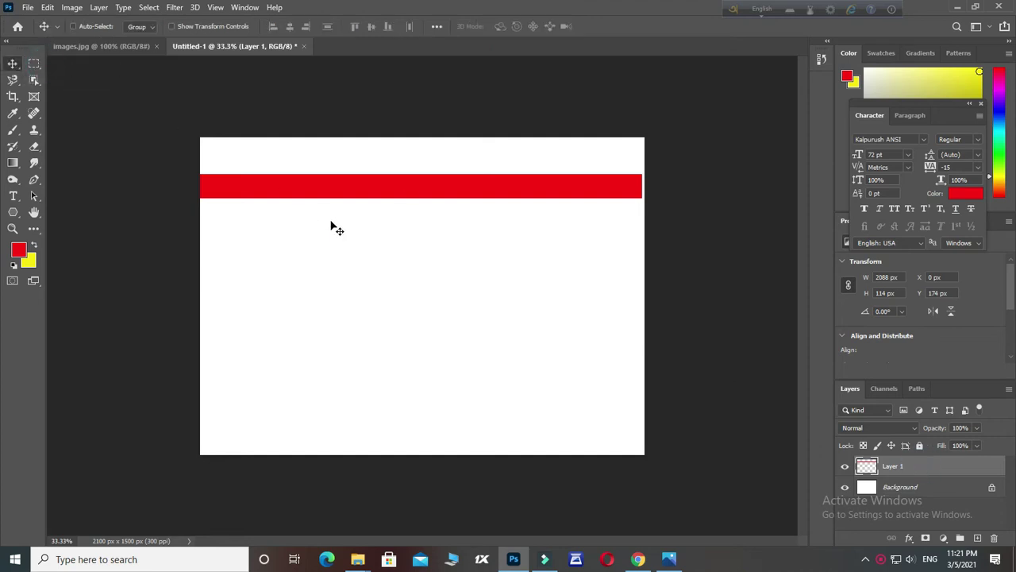
{"action": "left_click_drag", "start_coordinate": [466, 195], "coordinate": [466, 231]}
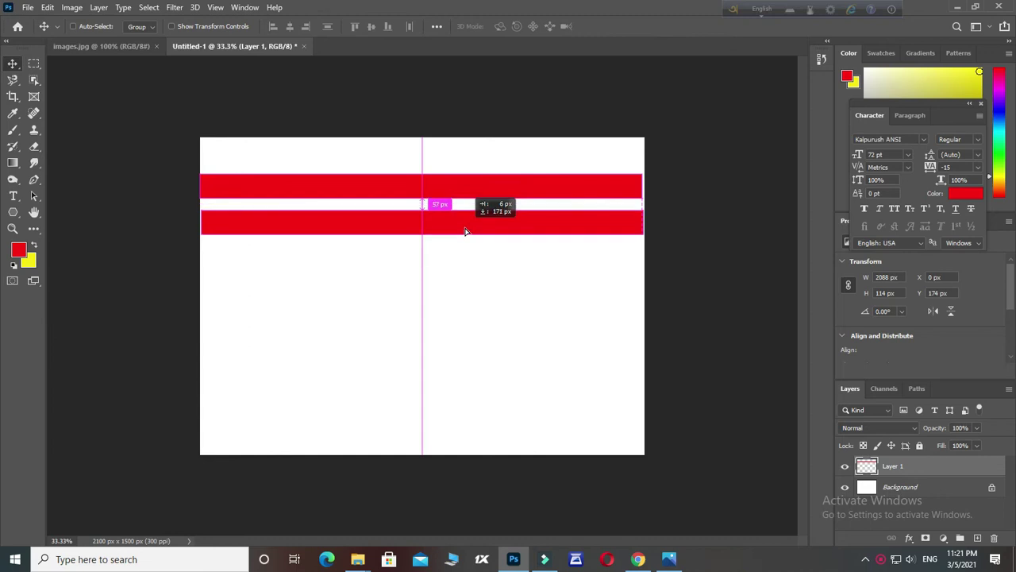
{"action": "left_click_drag", "start_coordinate": [465, 231], "coordinate": [467, 232]}
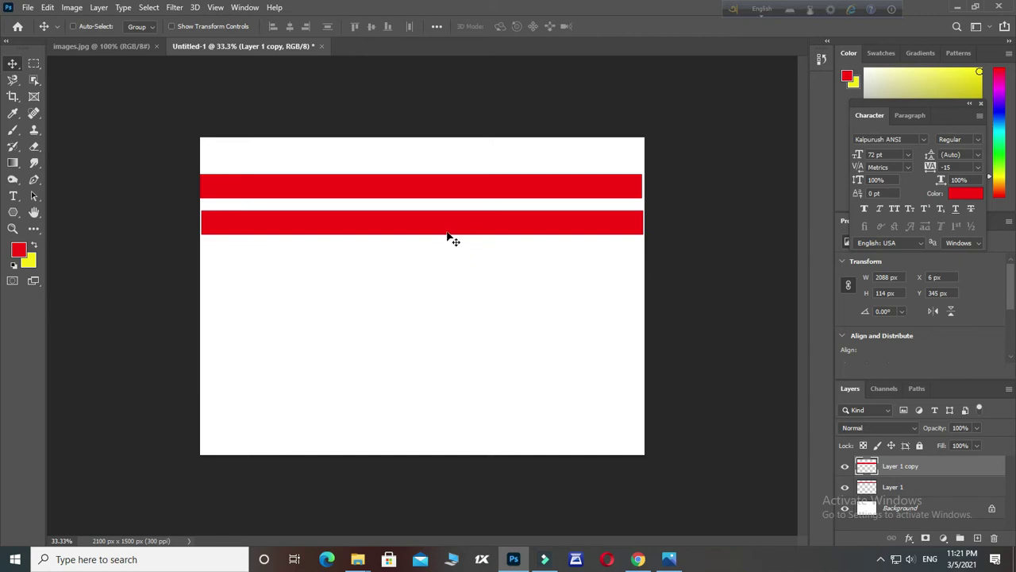
{"action": "left_click_drag", "start_coordinate": [449, 232], "coordinate": [453, 316]}
{"action": "left_click", "coordinate": [452, 316], "text": "alt"}
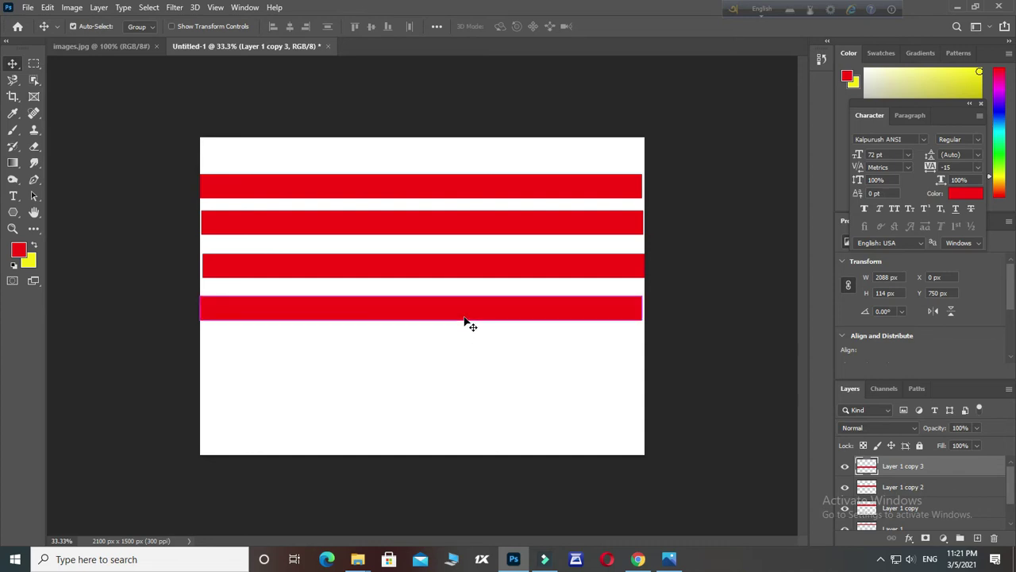
{"action": "key", "text": "ctrl+t"}
{"action": "mouse_move", "coordinate": [448, 288]}
{"action": "left_mouse_down"}
{"action": "mouse_move", "coordinate": [454, 354]}
{"action": "mouse_move", "coordinate": [449, 345]}
{"action": "left_mouse_up"}
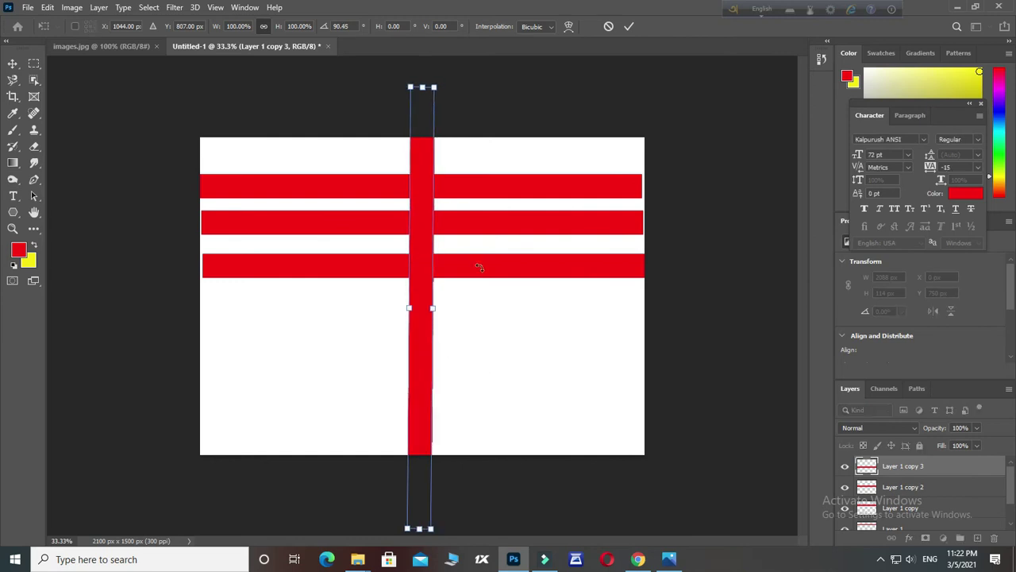
- Commit the rotation and fine-rotate the vertical stripe to remove its slight tilt
{"action": "left_click", "coordinate": [626, 27]}
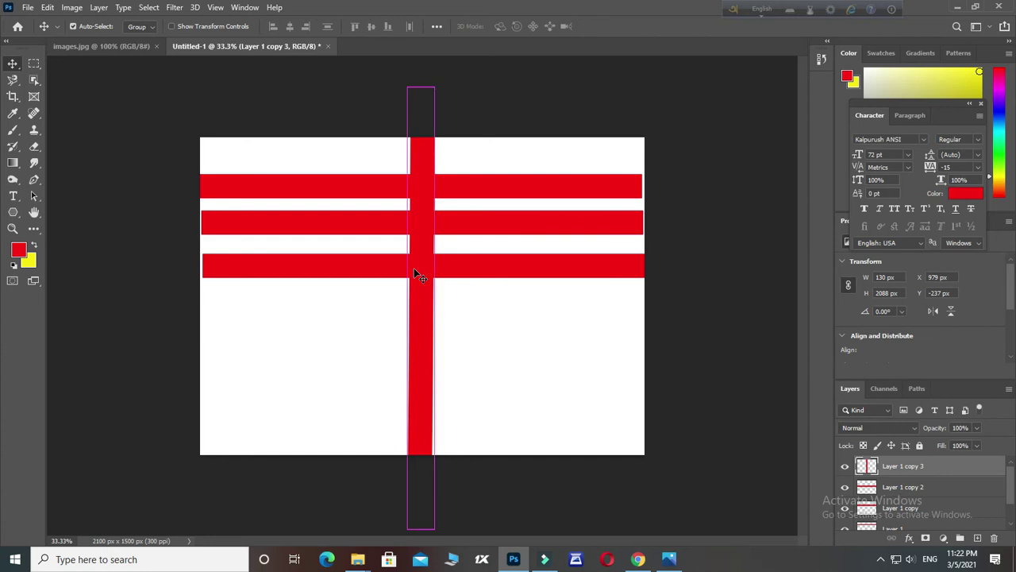
{"action": "key", "text": "ctrl+t"}
{"action": "left_click_drag", "start_coordinate": [441, 276], "coordinate": [444, 275]}
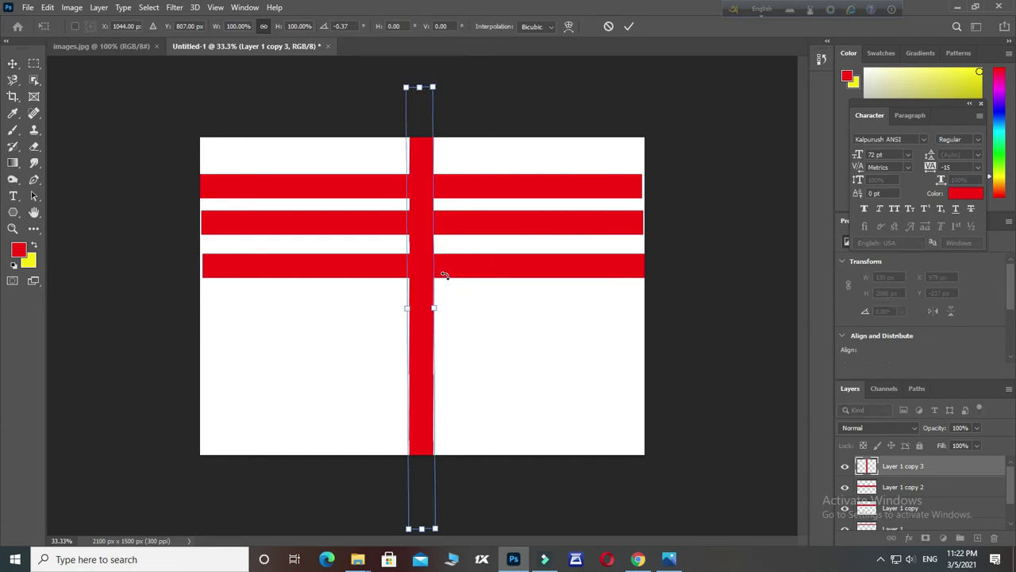
{"action": "left_click", "coordinate": [629, 27]}
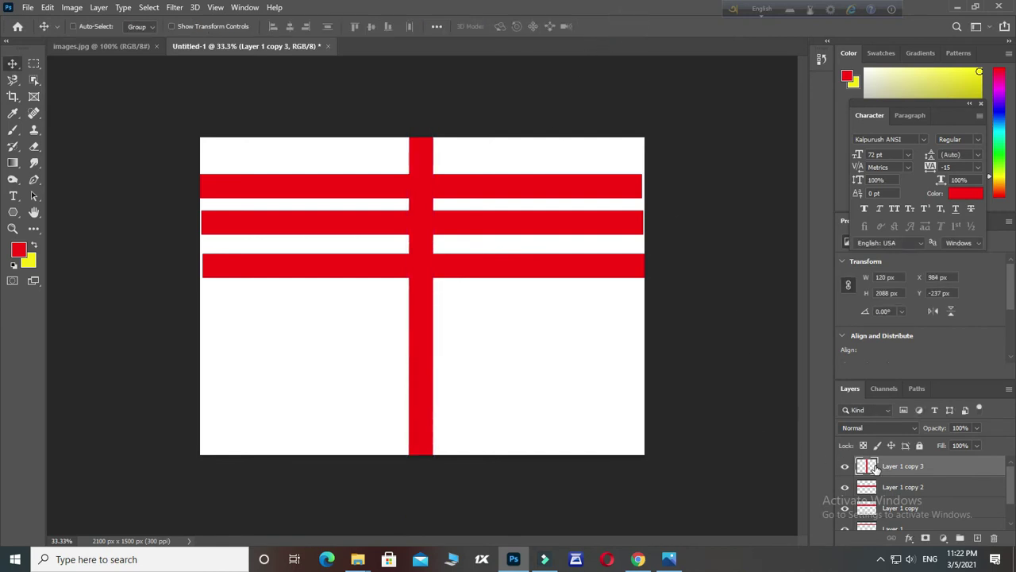
- Load Layer 1 copy 3's pixels and fill them with the yellow background colour, then deselect
{"action": "left_click", "coordinate": [845, 467]}
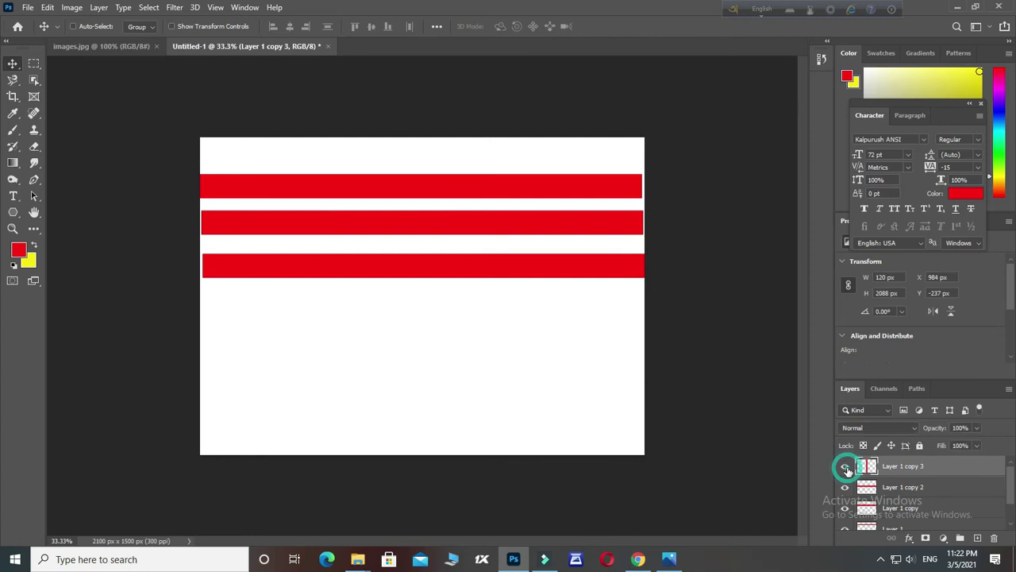
{"action": "left_click", "coordinate": [846, 467]}
{"action": "left_click_drag", "start_coordinate": [872, 467], "coordinate": [873, 470]}
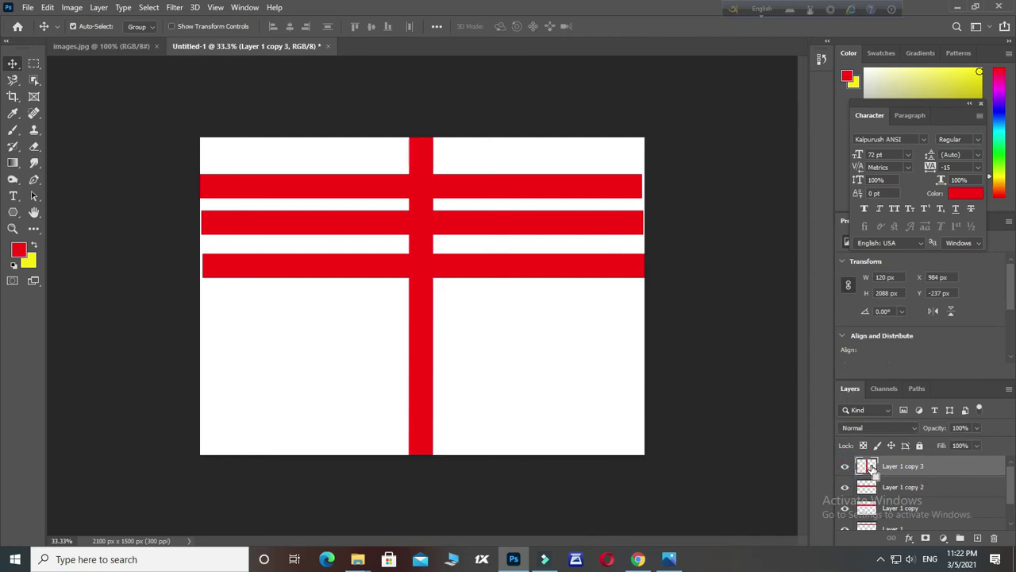
{"action": "left_click", "coordinate": [866, 465], "text": "ctrl"}
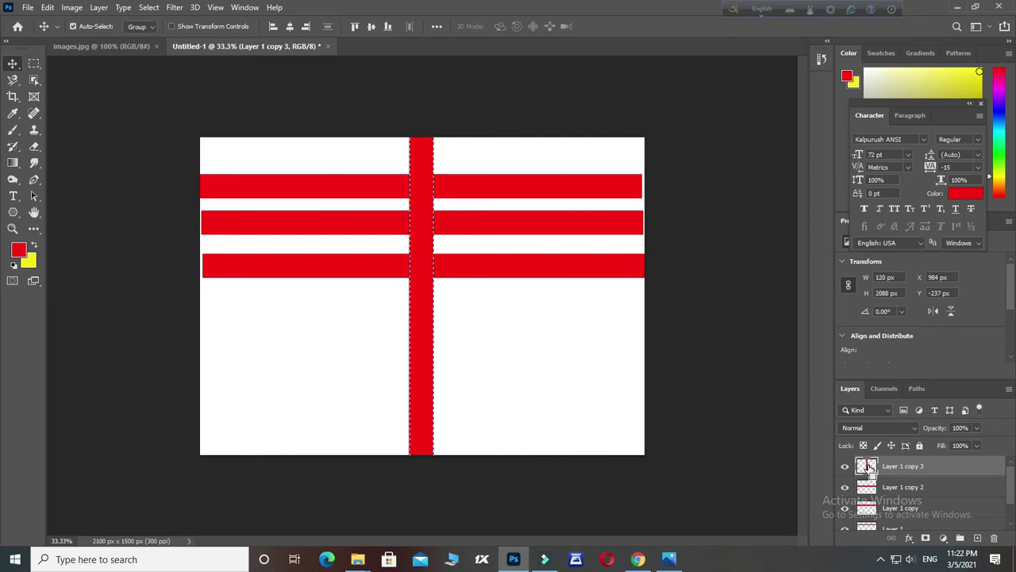
{"action": "key", "text": "ctrl+BackSpace"}
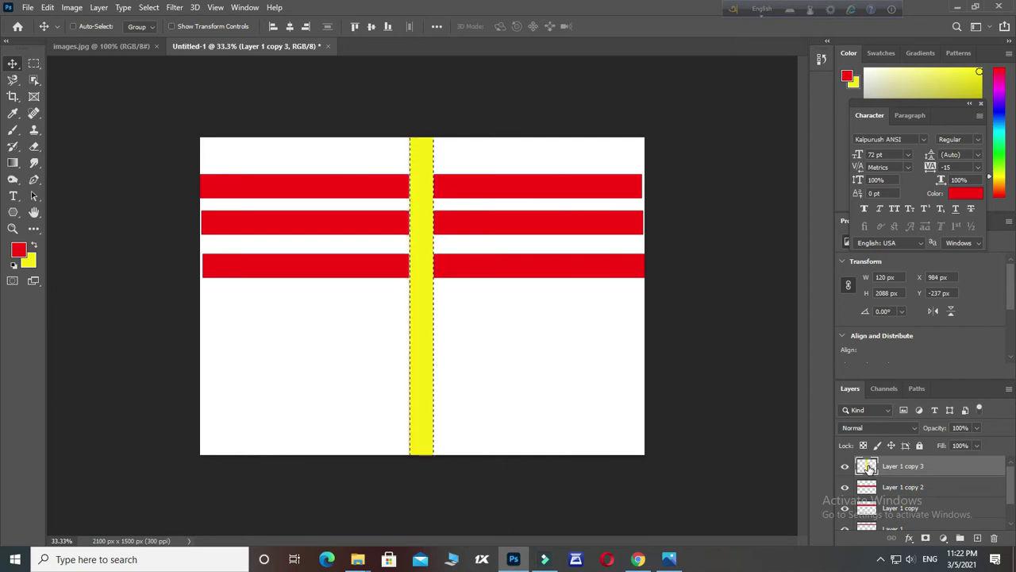
{"action": "key", "text": "ctrl"}
{"action": "key", "text": "ctrl+d"}
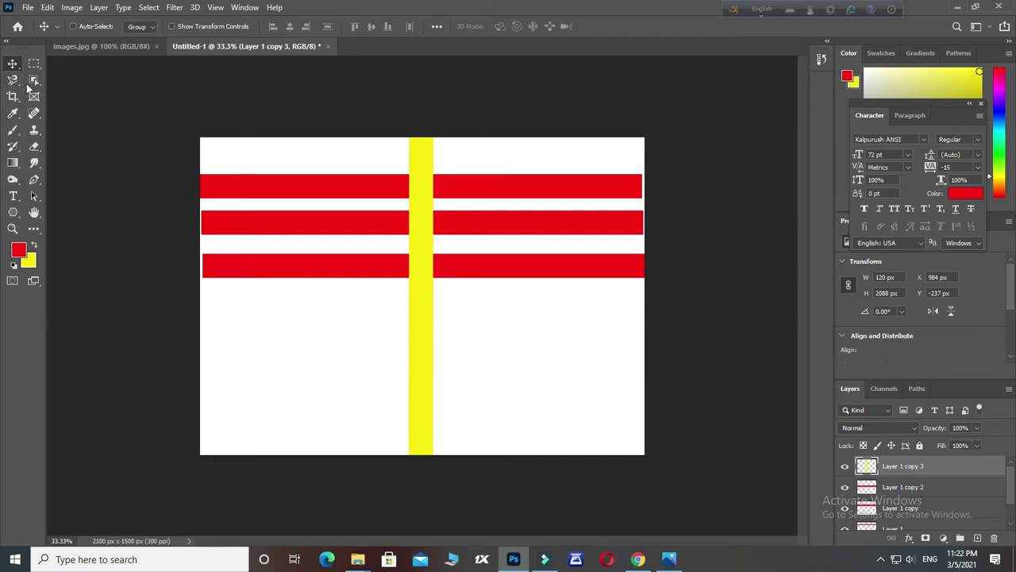
{"action": "right_click", "coordinate": [12, 63]}
- Alt-drag the yellow stripe left twice, making two more evenly spaced yellow copies
{"action": "left_click", "coordinate": [38, 66]}
{"action": "left_click_drag", "start_coordinate": [418, 336], "coordinate": [375, 336]}
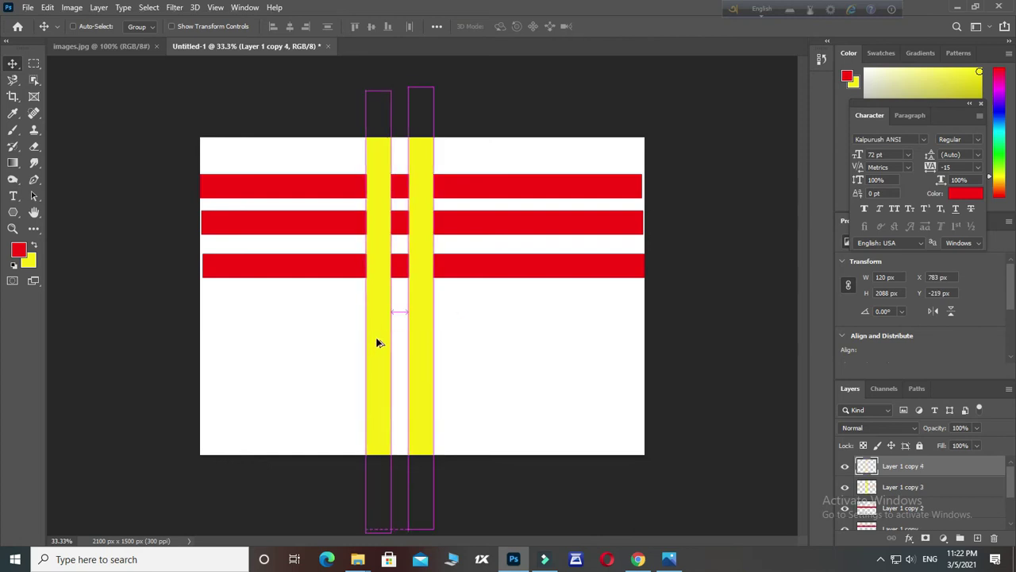
{"action": "left_click_drag", "start_coordinate": [379, 373], "coordinate": [327, 374]}
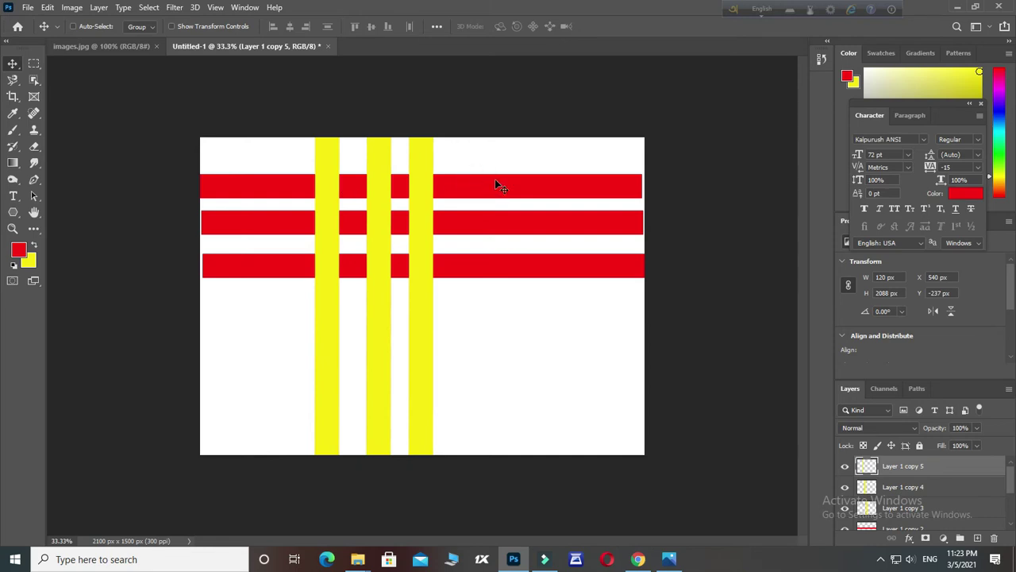
- Make Layer 1, the top red stripe, the active layer
{"action": "left_click", "coordinate": [518, 188]}
{"action": "right_click", "coordinate": [521, 193]}
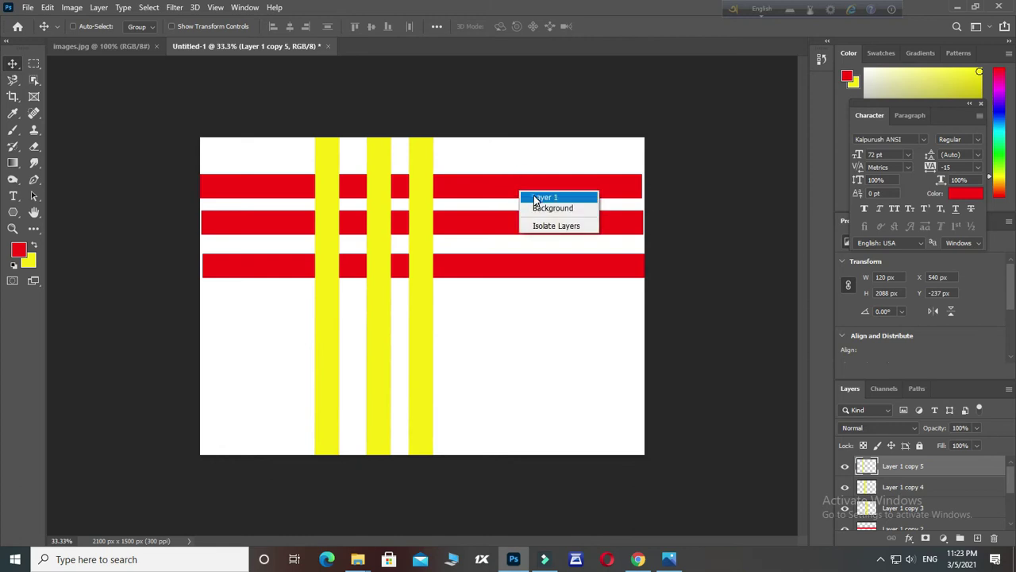
{"action": "left_click", "coordinate": [545, 197]}
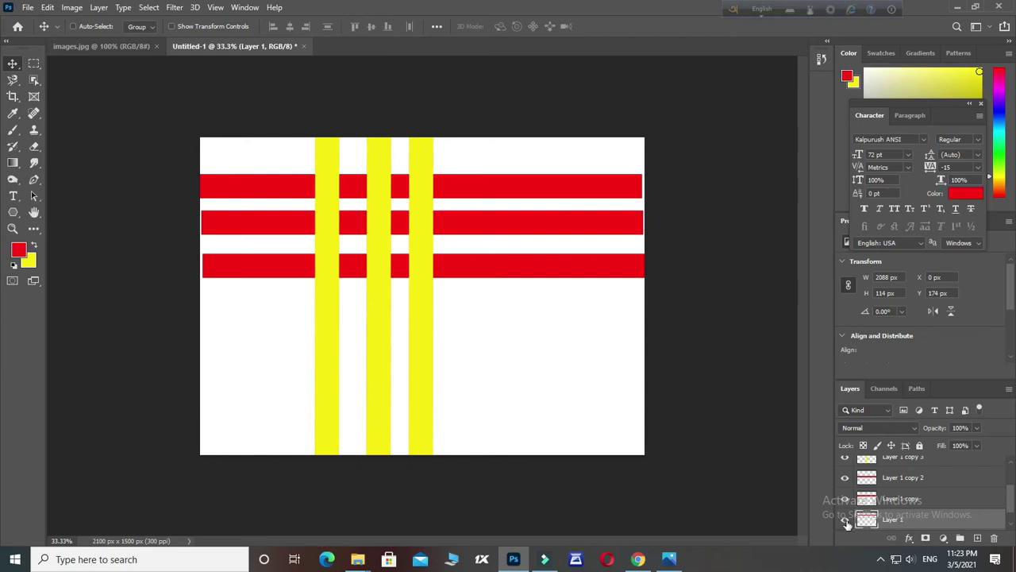
- Load the top red stripe as a selection and make Layer 1 copy 4 active
{"action": "key", "text": "ctrl"}
{"action": "left_click", "coordinate": [867, 520], "text": "ctrl"}
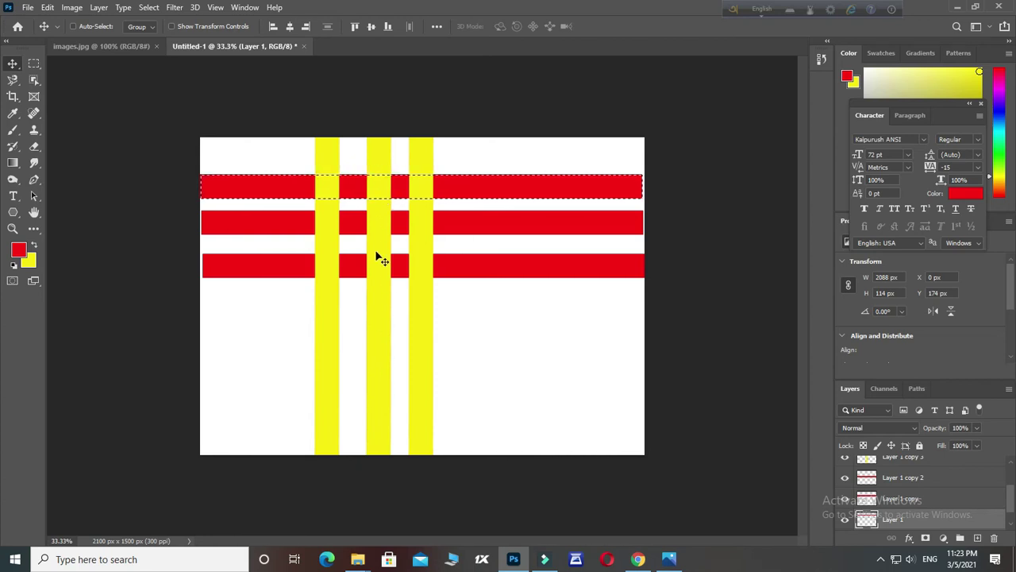
{"action": "left_click", "coordinate": [379, 340]}
{"action": "right_click", "coordinate": [377, 340]}
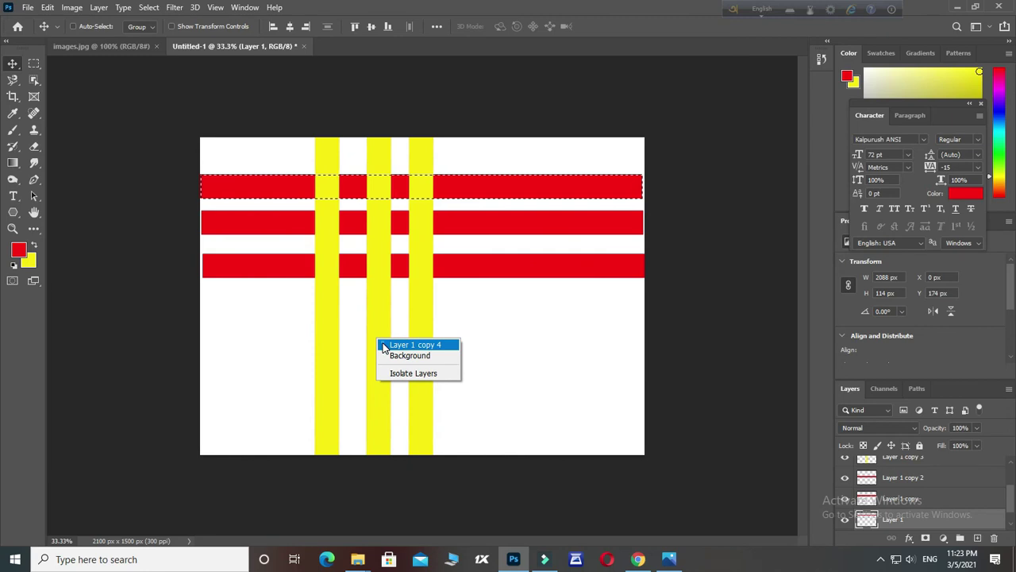
{"action": "left_click", "coordinate": [385, 346]}
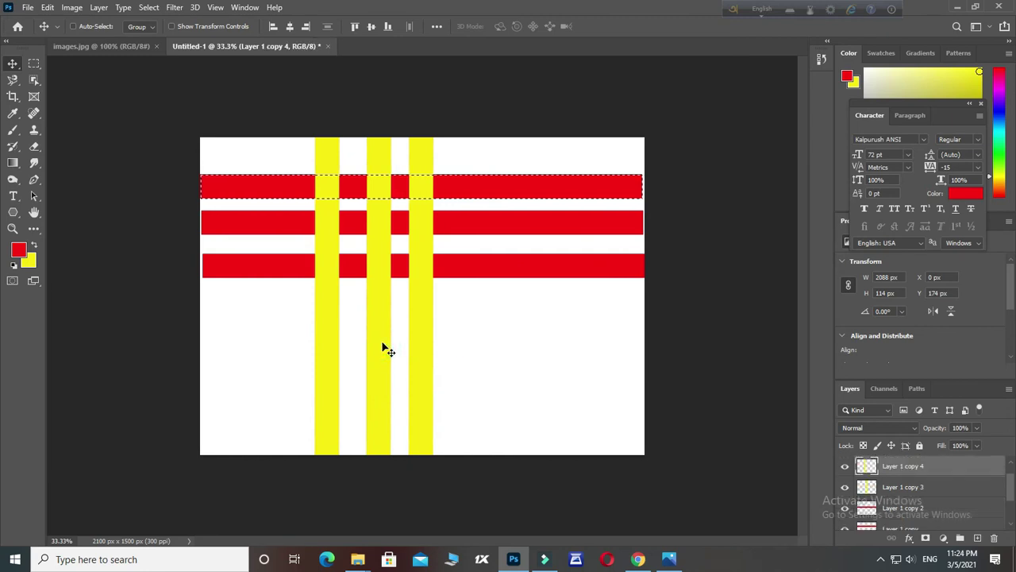
- Toggle the middle yellow stripe's visibility to check the crossing, then deselect
{"action": "left_click", "coordinate": [844, 466]}
{"action": "left_click", "coordinate": [844, 467]}
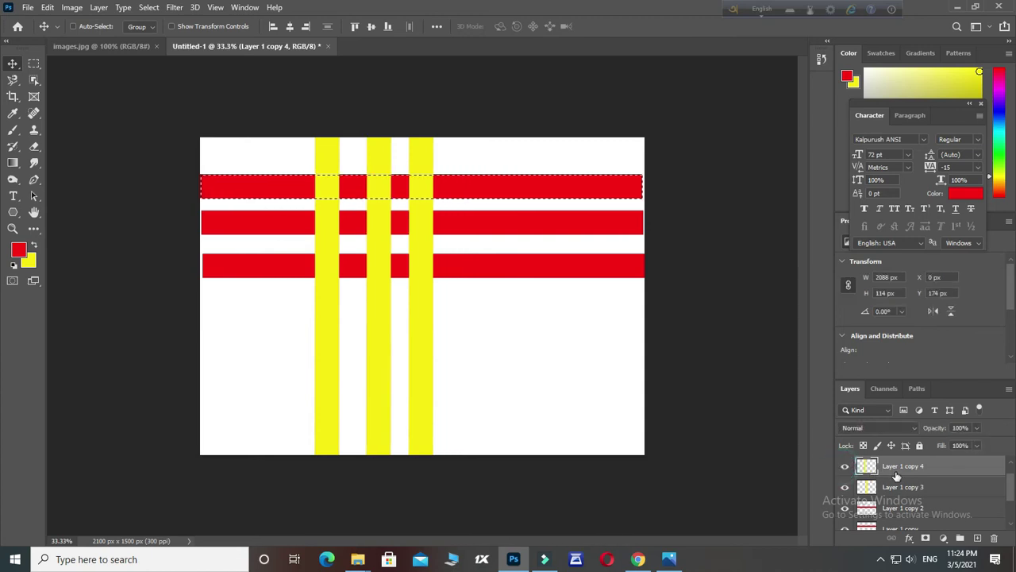
{"action": "left_click", "coordinate": [844, 468]}
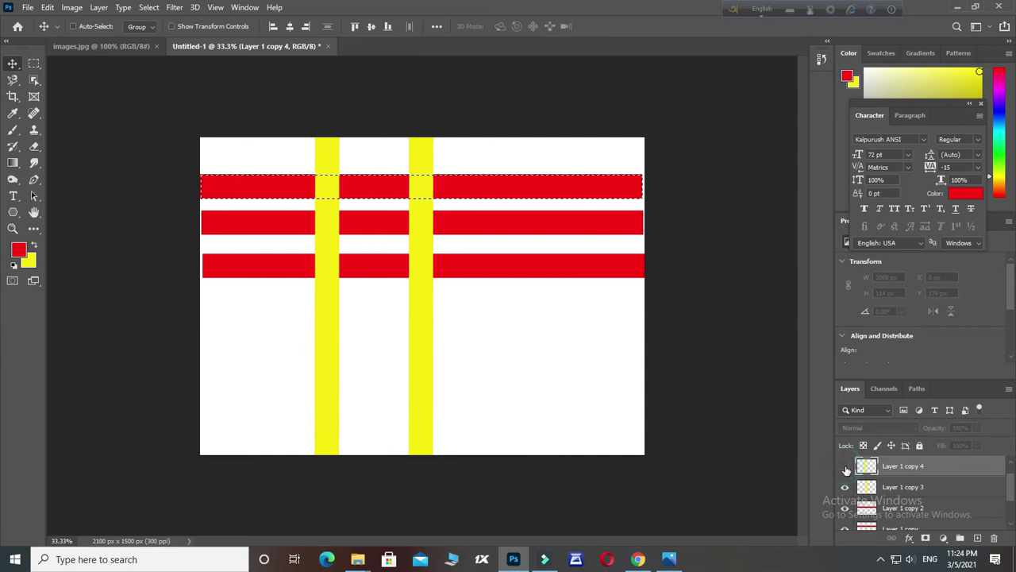
{"action": "left_click", "coordinate": [844, 468]}
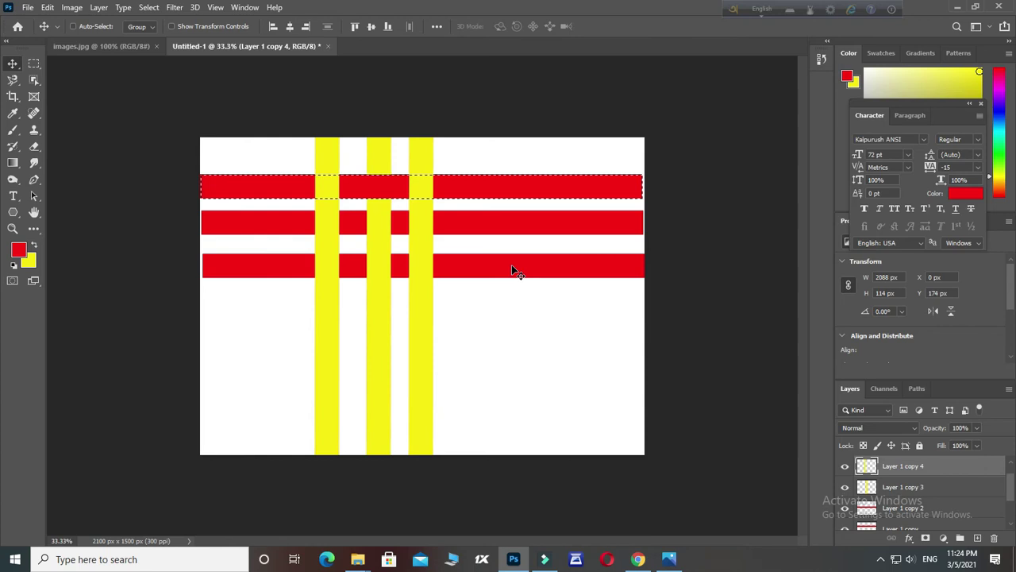
{"action": "key", "text": "ctrl"}
{"action": "key", "text": "ctrl+d"}
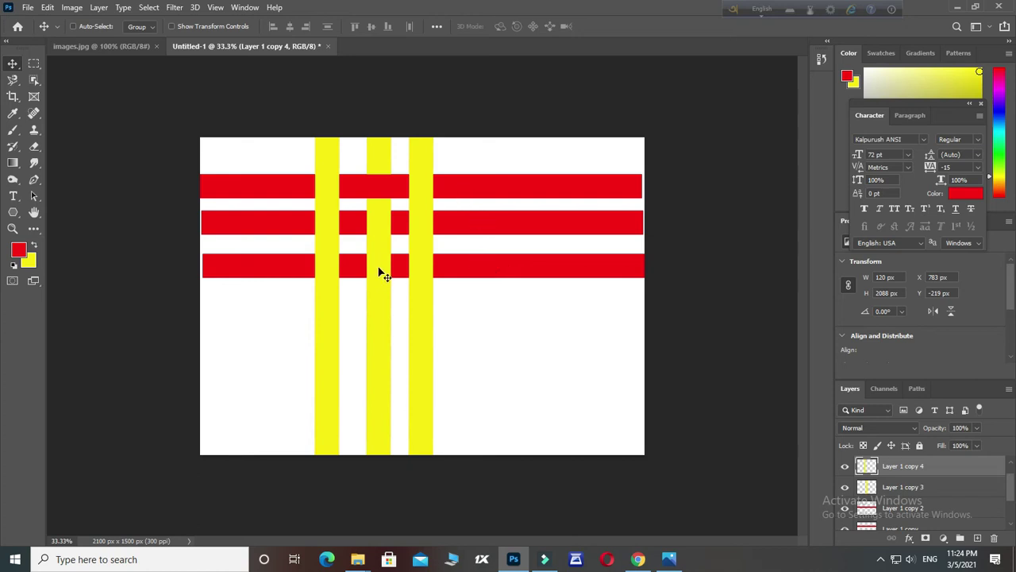
- Make Layer 1 copy 2 active and Ctrl-click its thumbnail to load the bottom stripe's selection
{"action": "right_click", "coordinate": [485, 266]}
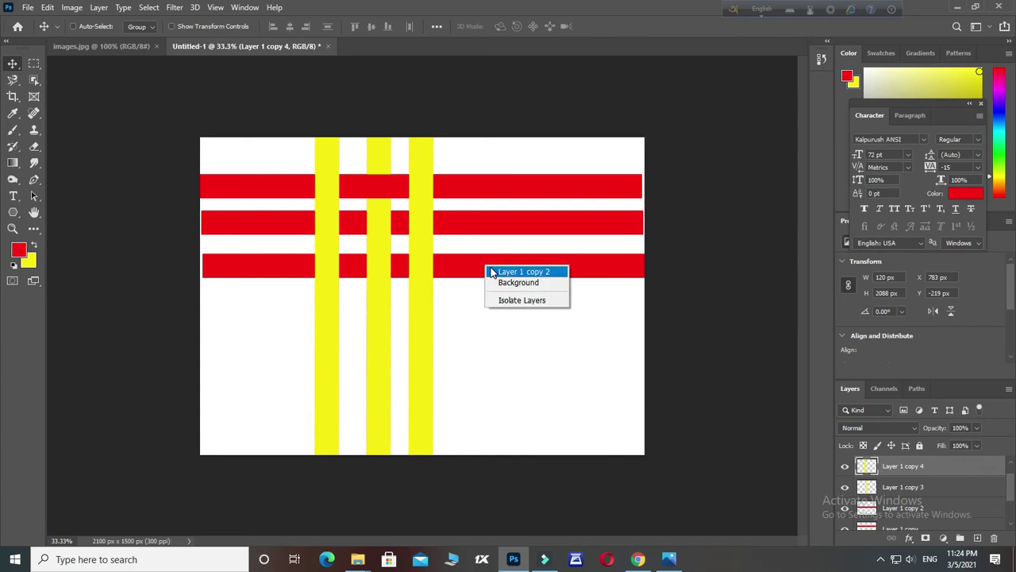
{"action": "left_click", "coordinate": [516, 271]}
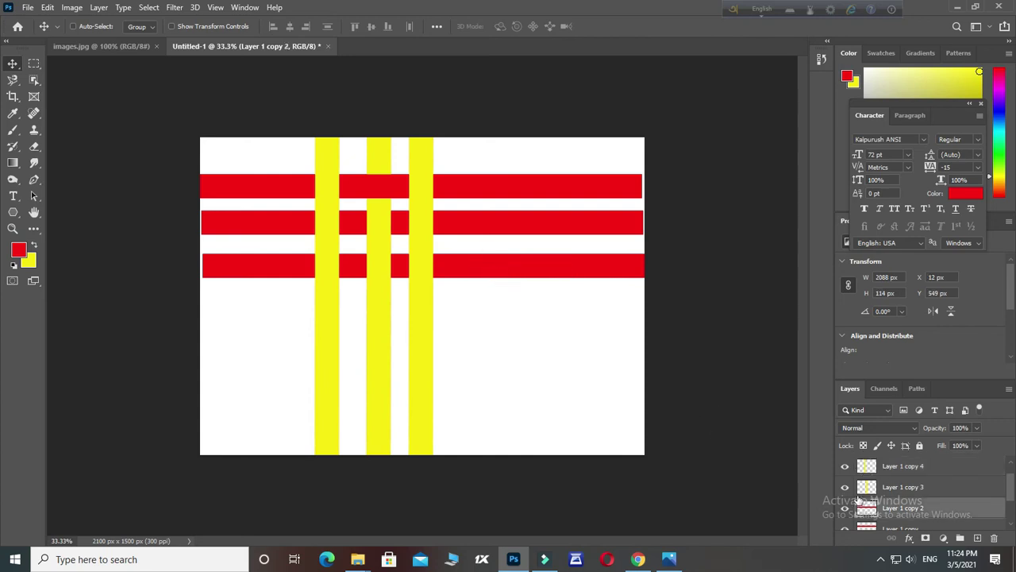
{"action": "left_click_drag", "start_coordinate": [888, 513], "coordinate": [886, 510]}
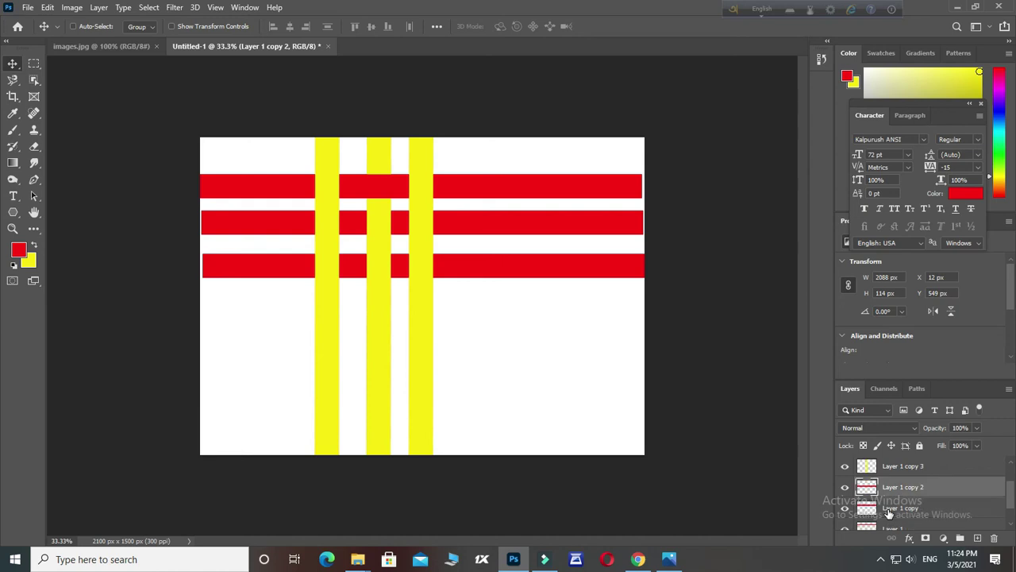
{"action": "left_click", "coordinate": [845, 487]}
{"action": "left_click", "coordinate": [845, 488]}
{"action": "key", "text": "ctrl"}
{"action": "key", "text": "ctrl"}
{"action": "left_click", "coordinate": [870, 489], "text": "ctrl"}
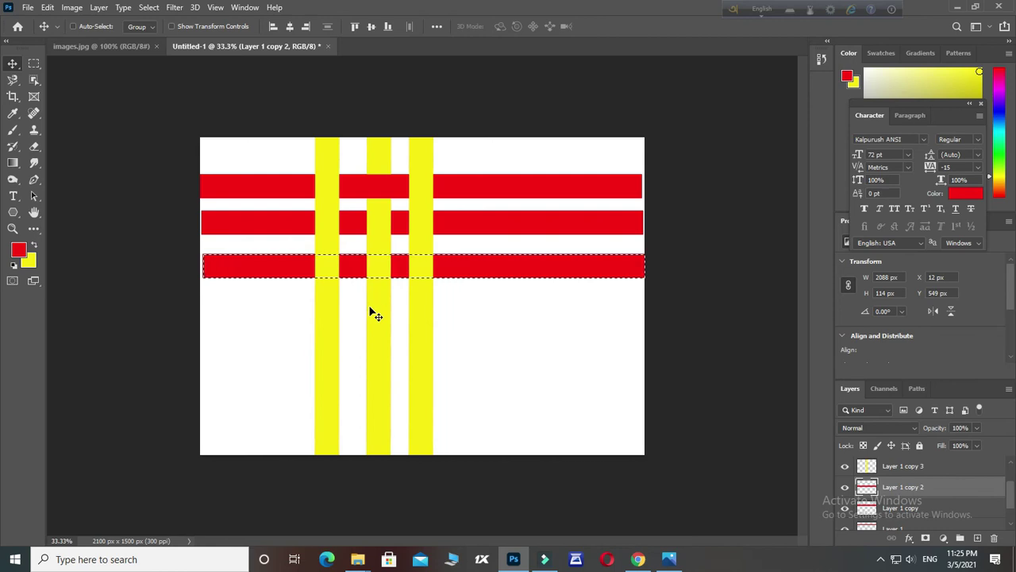
{"action": "left_click", "coordinate": [377, 329]}
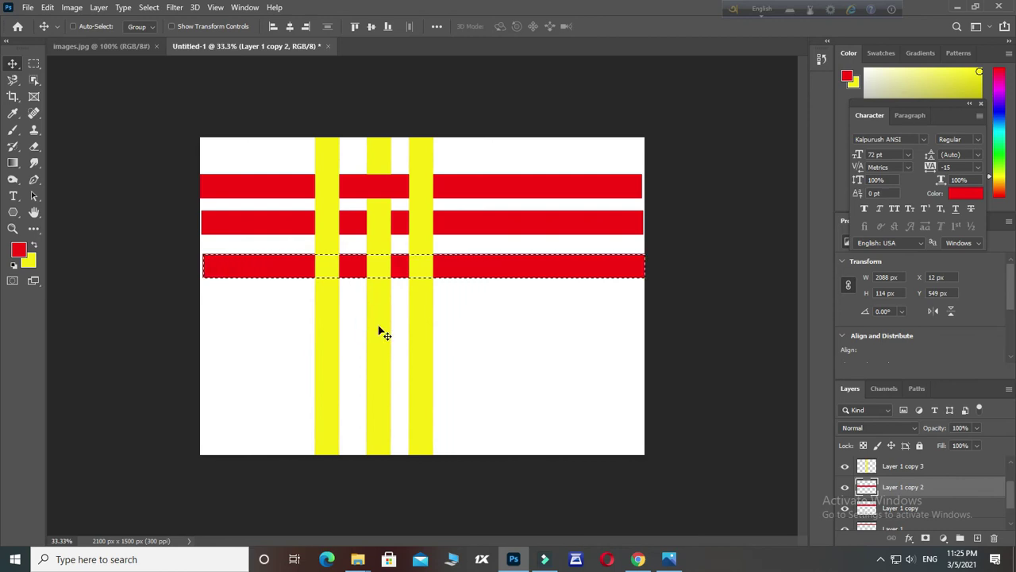
- Activate Layer 1 copy 4, check its visibility, and deselect the bottom red stripe
{"action": "right_click", "coordinate": [379, 327]}
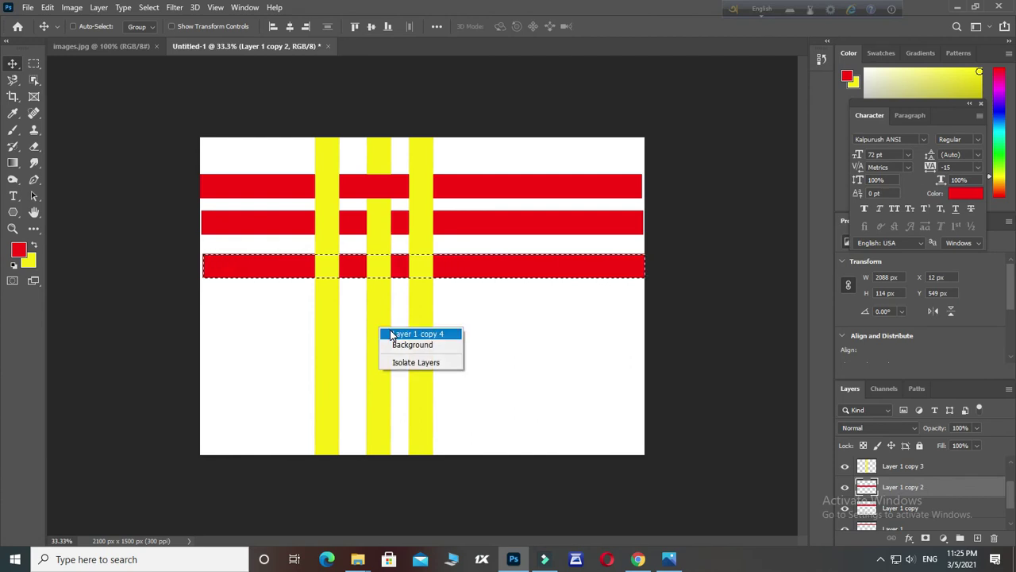
{"action": "left_click", "coordinate": [392, 334]}
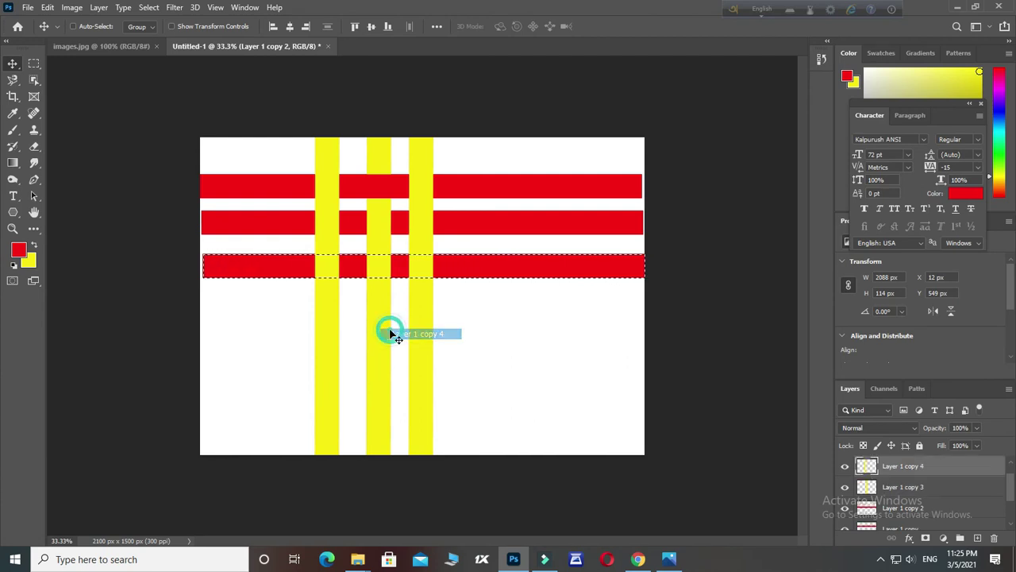
{"action": "left_click", "coordinate": [846, 467]}
{"action": "left_click", "coordinate": [846, 467]}
{"action": "left_click", "coordinate": [846, 468]}
{"action": "left_click", "coordinate": [846, 468]}
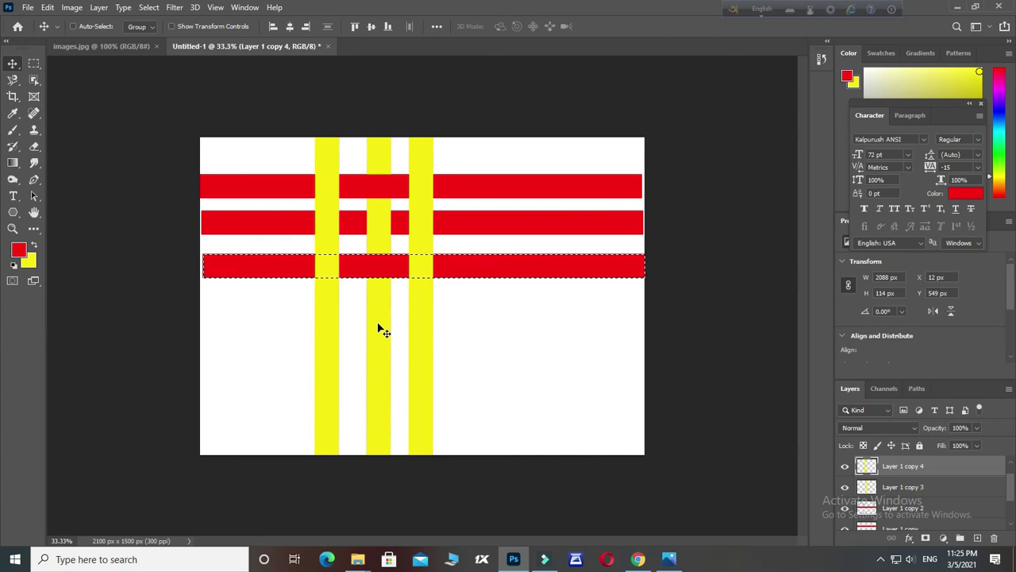
{"action": "key", "text": "ctrl"}
{"action": "key", "text": "ctrl+d"}
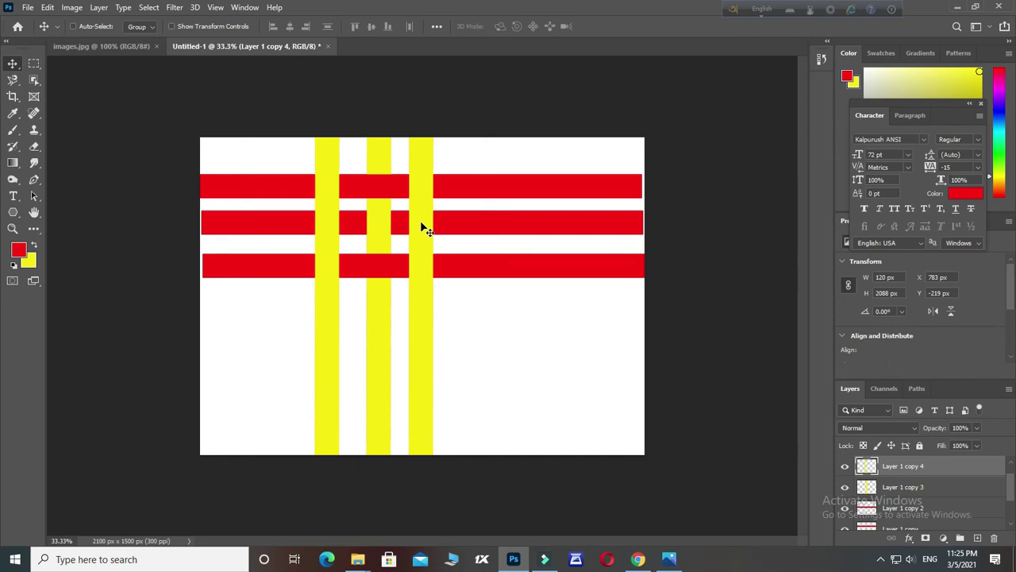
- Make Layer 1 copy active and Ctrl-click its thumbnail to select the middle red stripe
{"action": "right_click", "coordinate": [595, 221]}
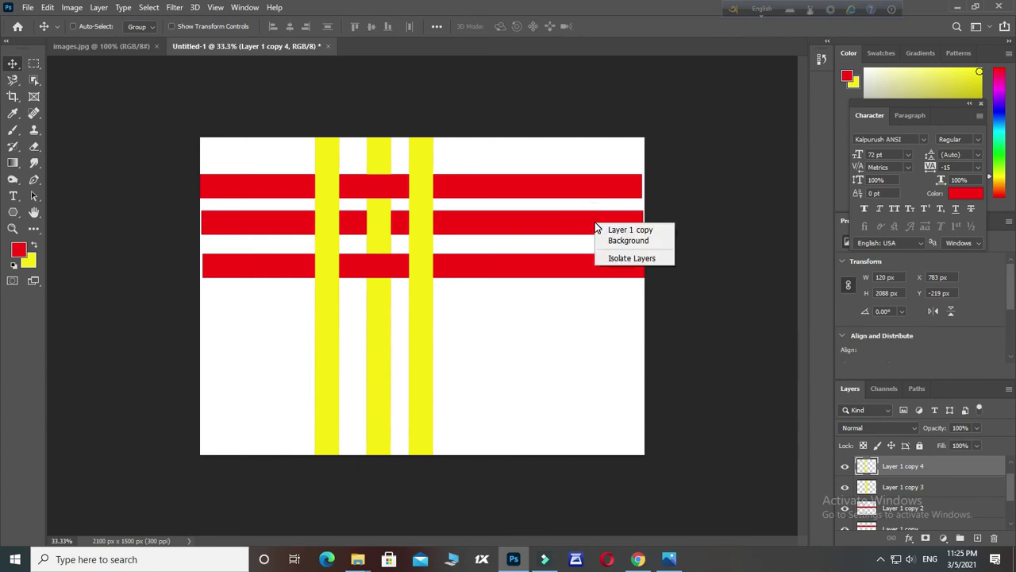
{"action": "left_click", "coordinate": [610, 231]}
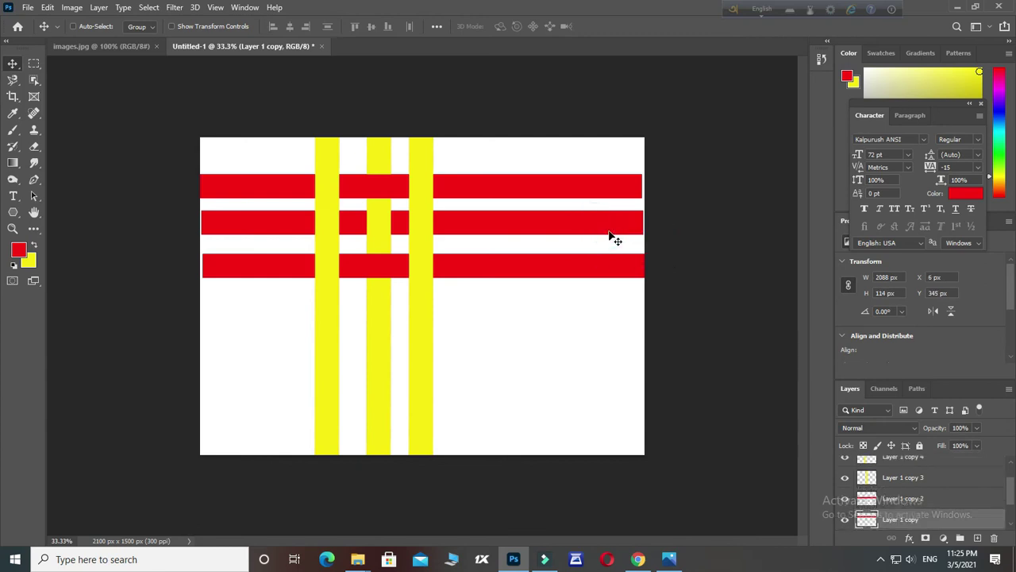
{"action": "left_click", "coordinate": [845, 519]}
{"action": "left_click", "coordinate": [845, 519]}
{"action": "left_click", "coordinate": [866, 520], "text": "ctrl"}
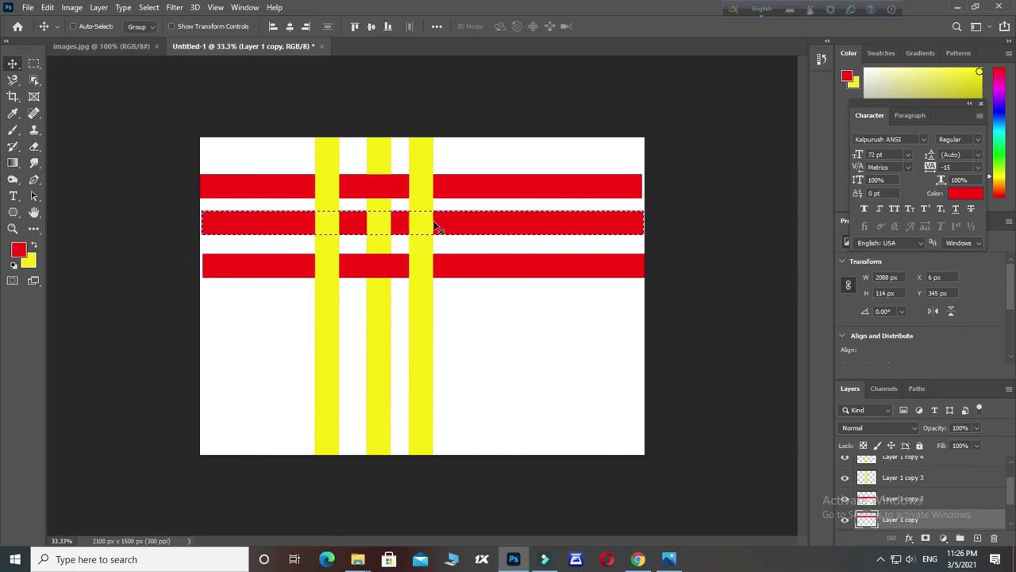
- Activate Layer 1 copy 3 and delete its yellow inside the middle-stripe selection
{"action": "left_click", "coordinate": [422, 347]}
{"action": "right_click", "coordinate": [422, 347]}
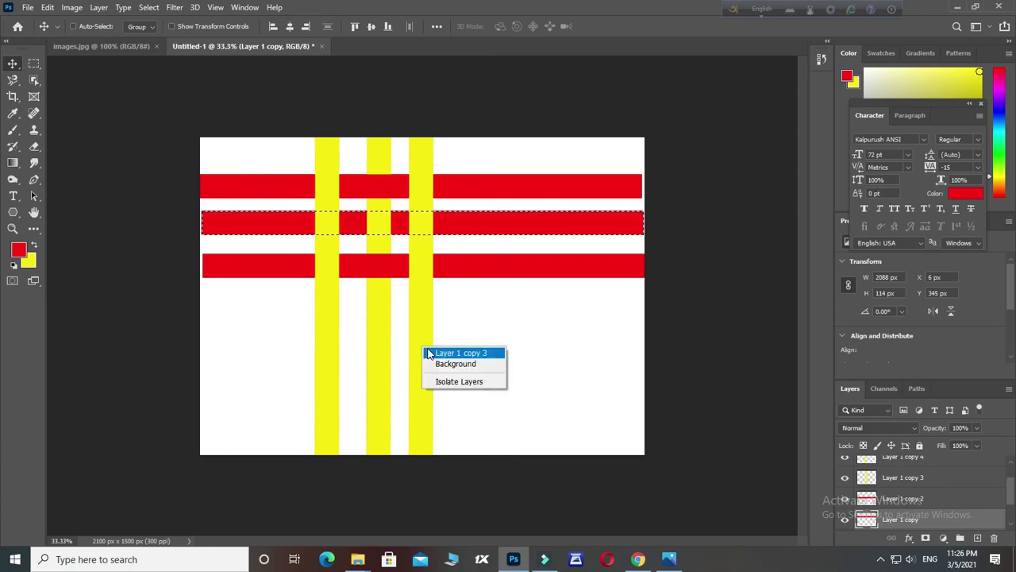
{"action": "left_click", "coordinate": [460, 353]}
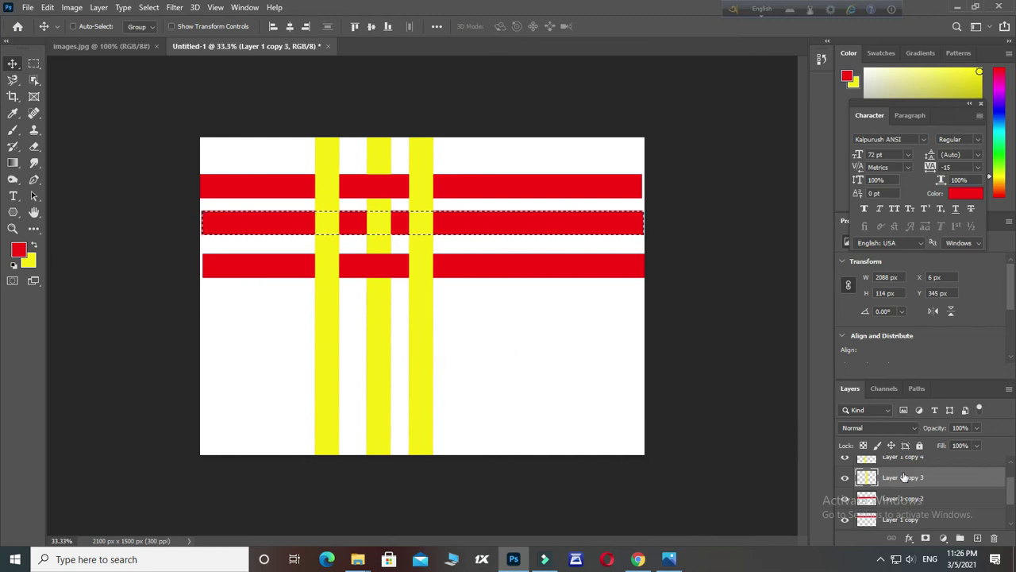
{"action": "left_click", "coordinate": [845, 478]}
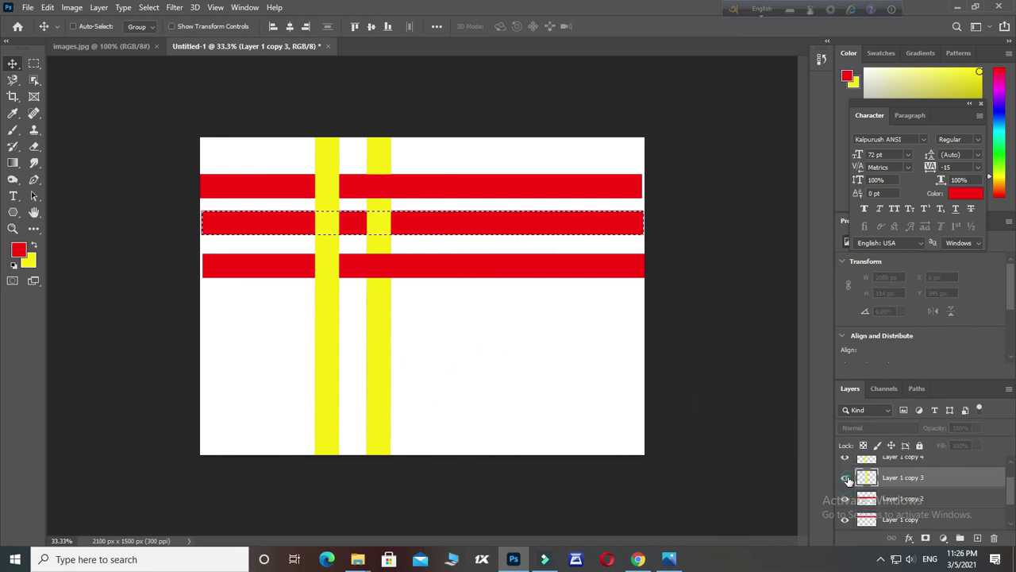
{"action": "left_click", "coordinate": [846, 478]}
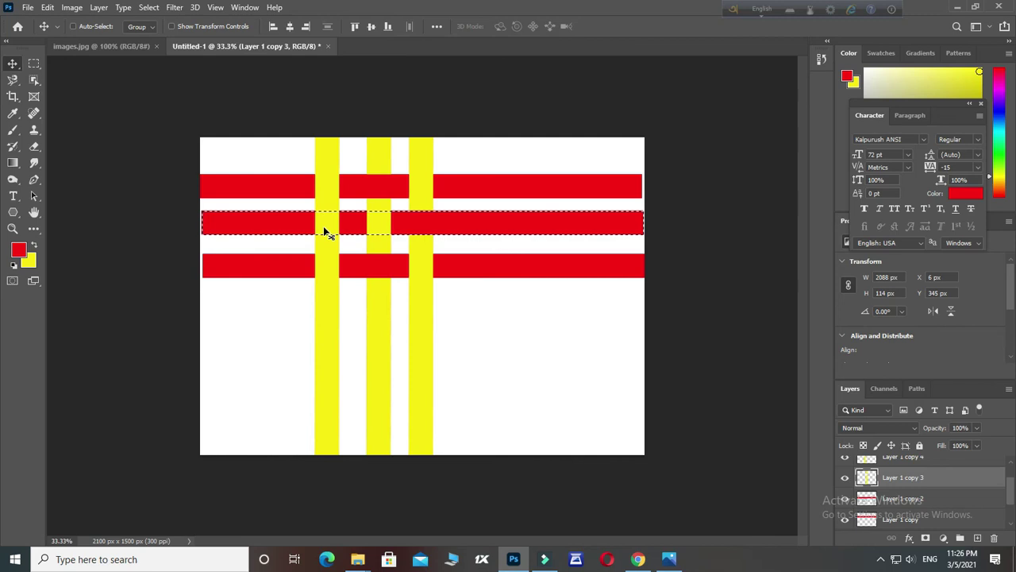
{"action": "key", "text": "Delete"}
- Clear the left yellow stripe on Layer 1 copy 5 under the middle red band, then deselect
{"action": "left_click", "coordinate": [326, 340]}
{"action": "right_click", "coordinate": [326, 341]}
{"action": "left_click", "coordinate": [334, 352]}
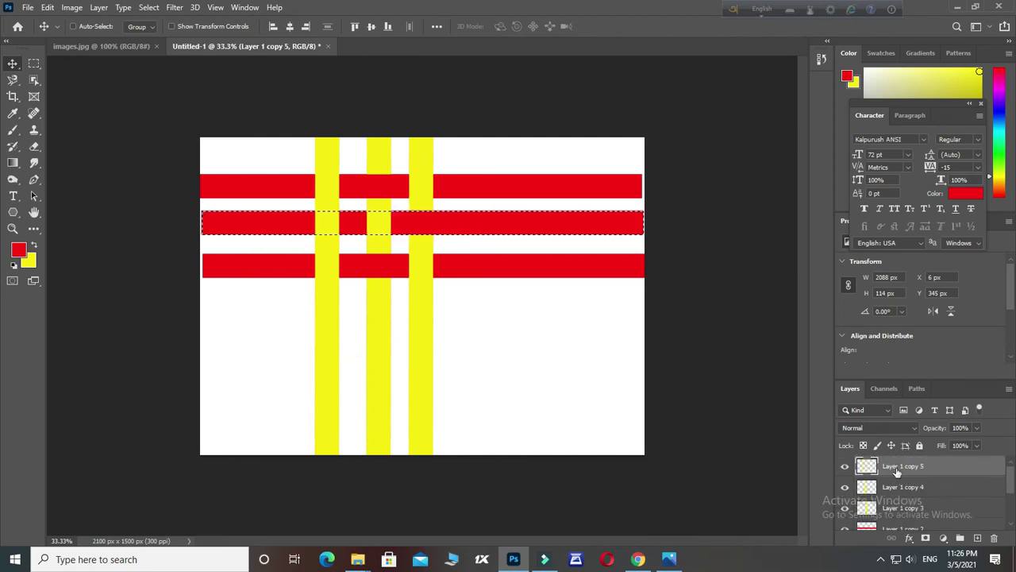
{"action": "left_click", "coordinate": [844, 466]}
{"action": "left_click", "coordinate": [845, 466]}
{"action": "key", "text": "ctrl+z"}
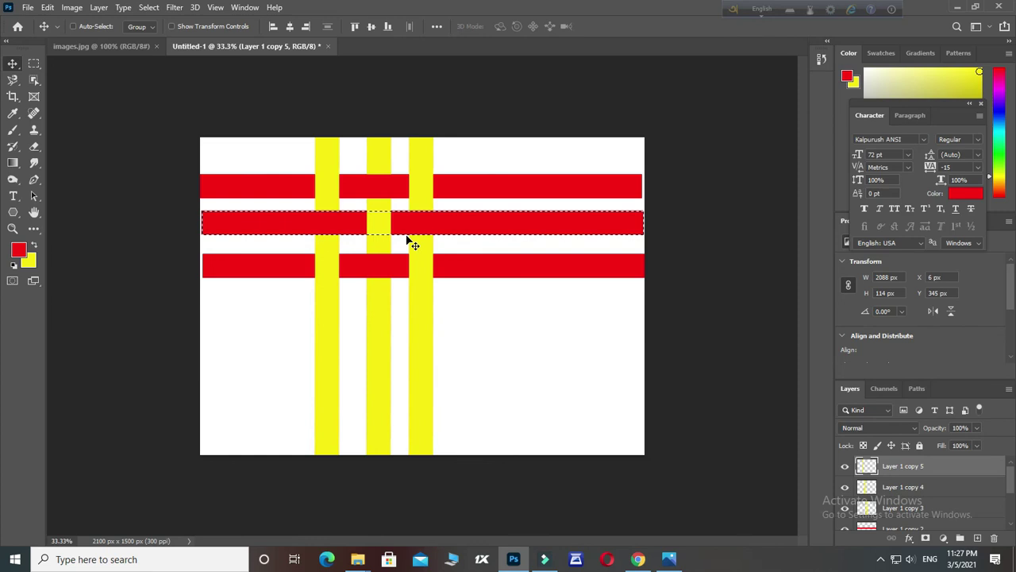
{"action": "key", "text": "ctrl+d"}
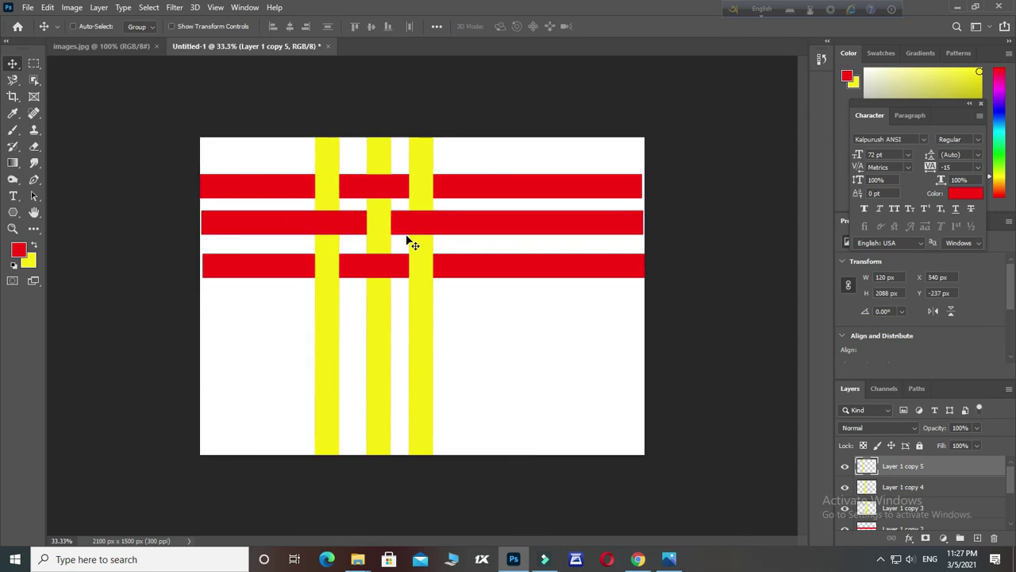
{"action": "scroll", "coordinate": [409, 266], "scroll_direction": "down", "scroll_amount": 1}
{"action": "scroll", "coordinate": [405, 258], "scroll_direction": "up", "scroll_amount": 4}
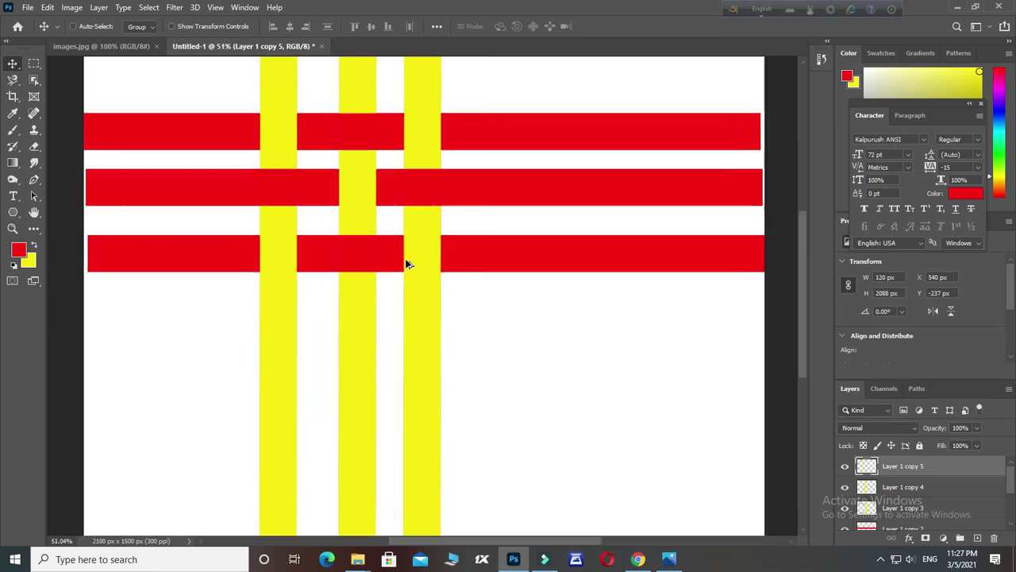
{"action": "left_click_drag", "start_coordinate": [401, 187], "coordinate": [405, 359]}
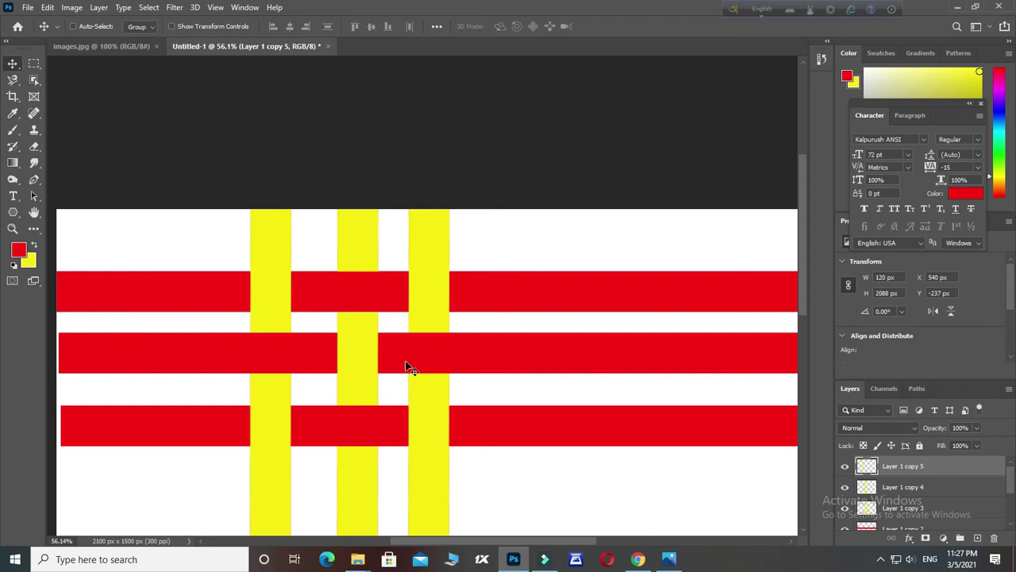
{"action": "scroll", "coordinate": [408, 366], "scroll_direction": "down", "scroll_amount": 1}
{"action": "scroll", "coordinate": [409, 367], "scroll_direction": "down", "scroll_amount": 1}
{"action": "scroll", "coordinate": [409, 367], "scroll_direction": "down", "scroll_amount": 1}
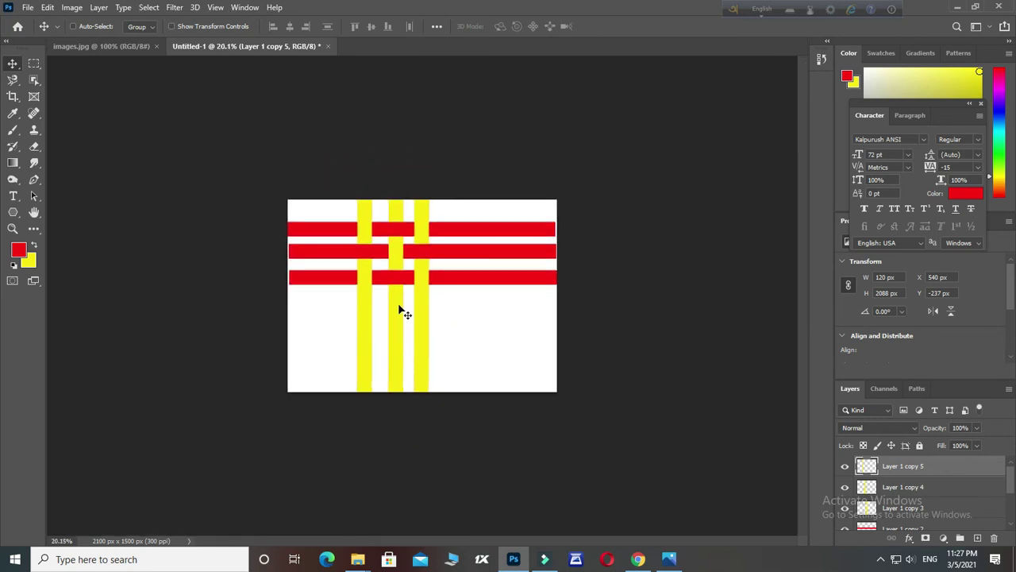
{"action": "scroll", "coordinate": [401, 303], "scroll_direction": "up", "scroll_amount": 1}
{"action": "scroll", "coordinate": [401, 302], "scroll_direction": "up", "scroll_amount": 1}
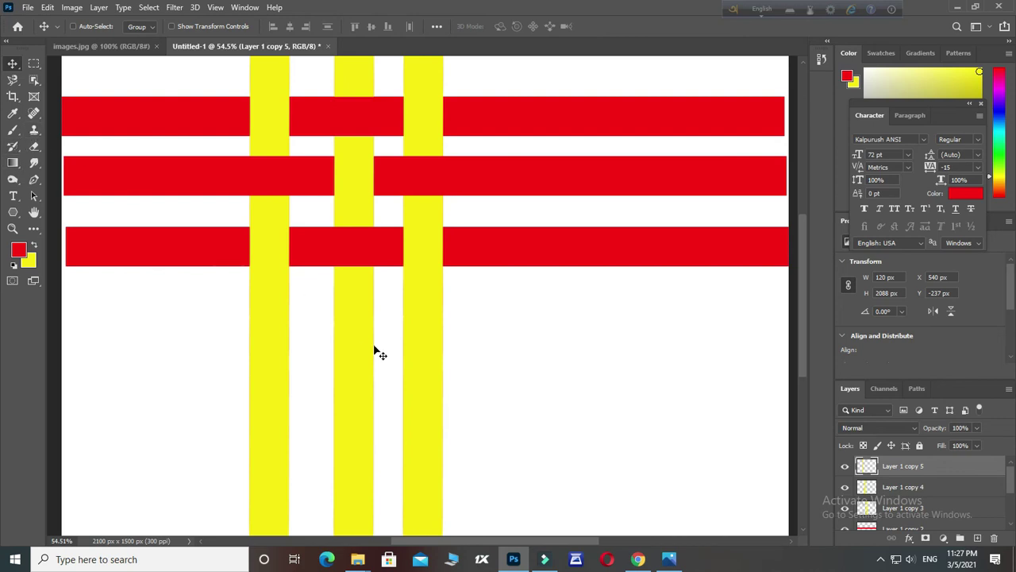
{"action": "scroll", "coordinate": [418, 389], "scroll_direction": "down", "scroll_amount": 2}
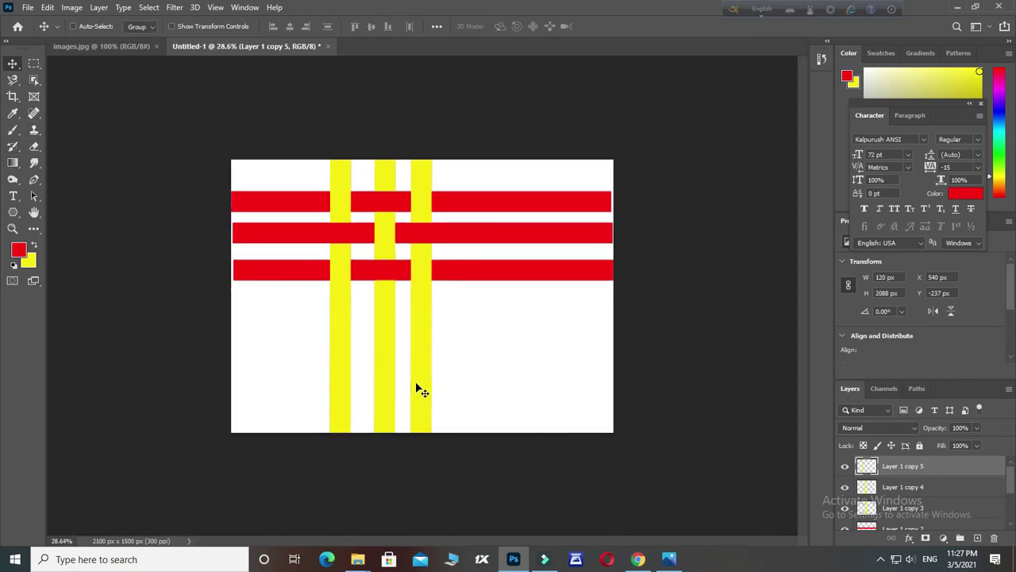